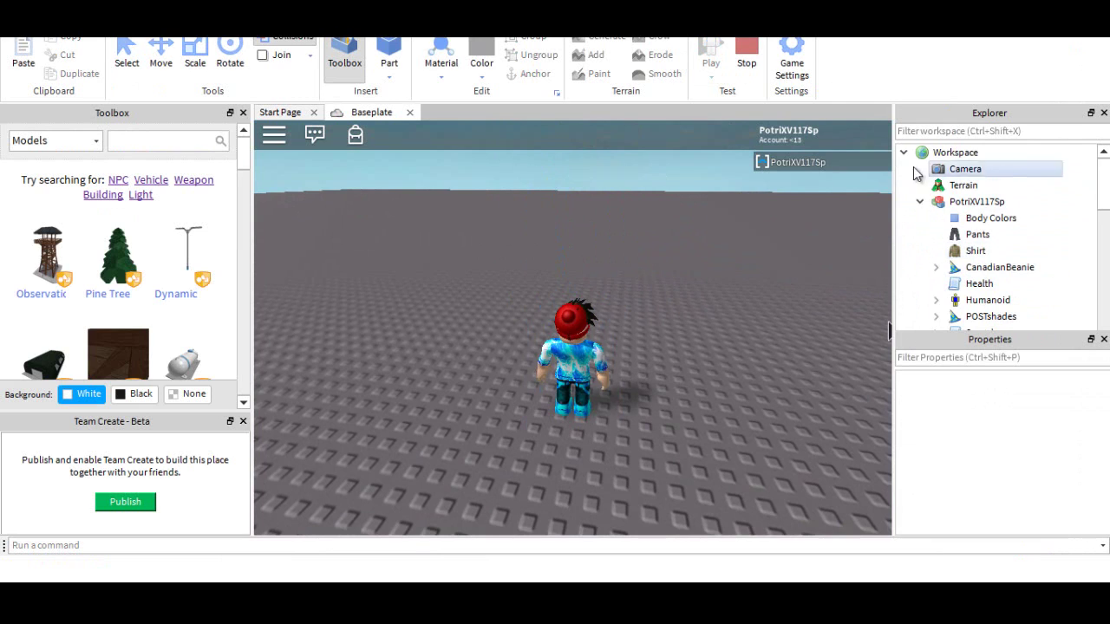
Copy the player's character model from the running play test, and paste it into the Workspace after stopping the test
click(978, 202)
scroll(997, 243, down, 5)
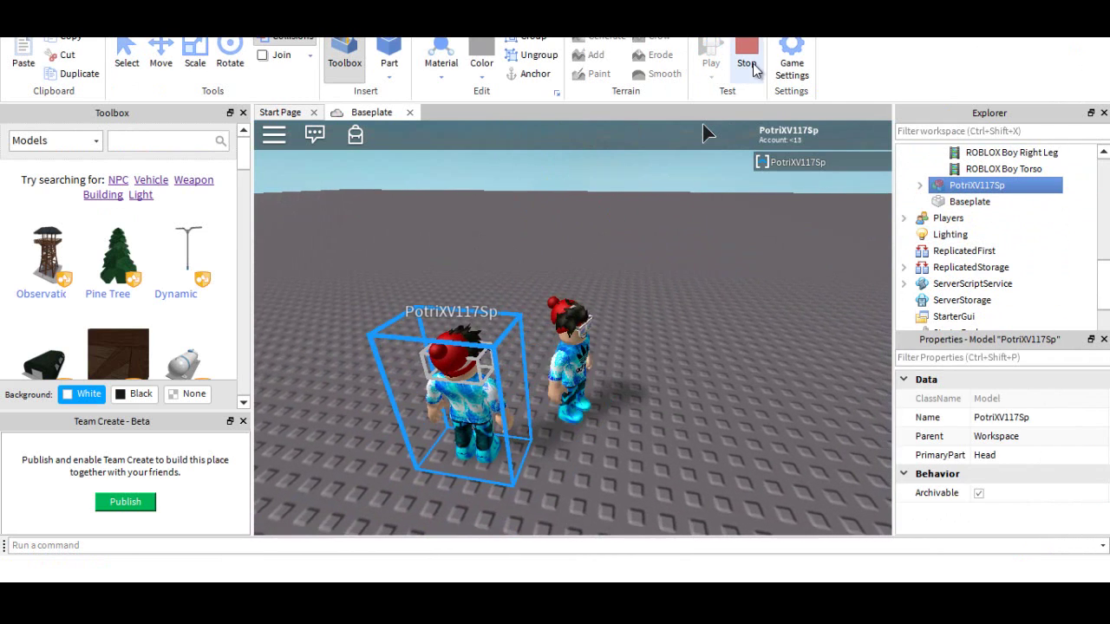
click(747, 57)
key(ctrl+v)
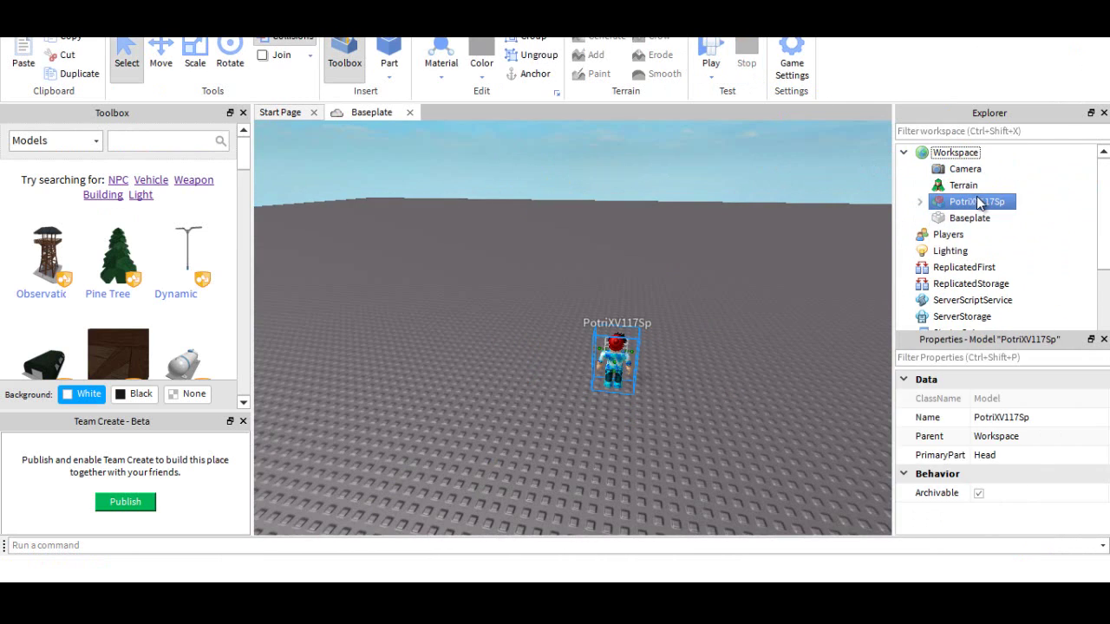
click(761, 274)
right_click(552, 126)
click(602, 231)
click(575, 314)
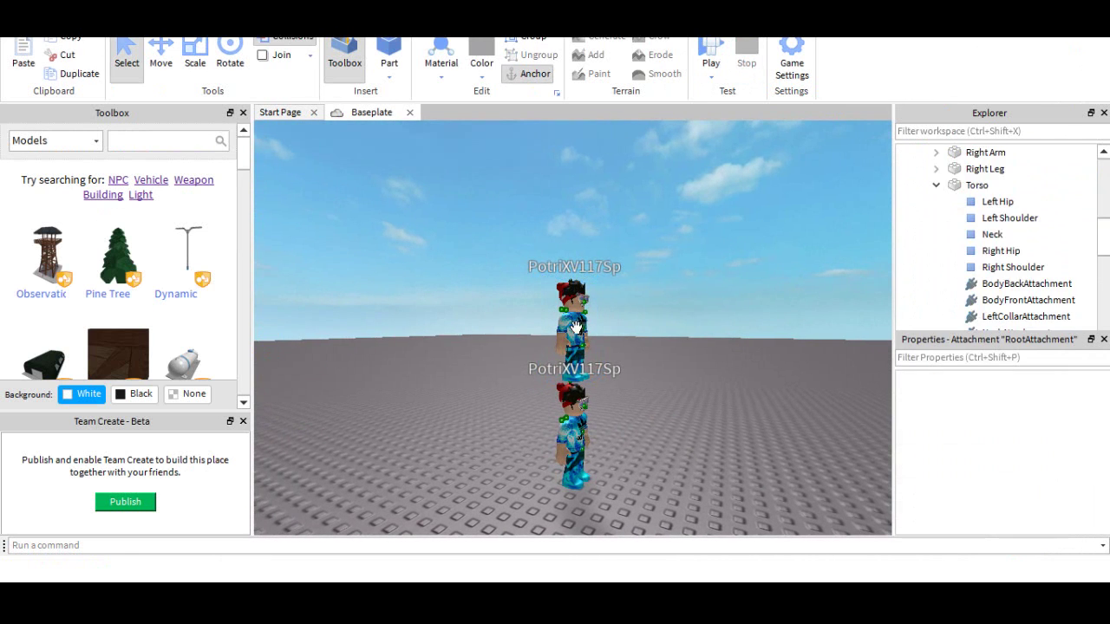
key(ctrl+z)
Raise the pasted character model high above the baseplate with the Move tool
click(977, 201)
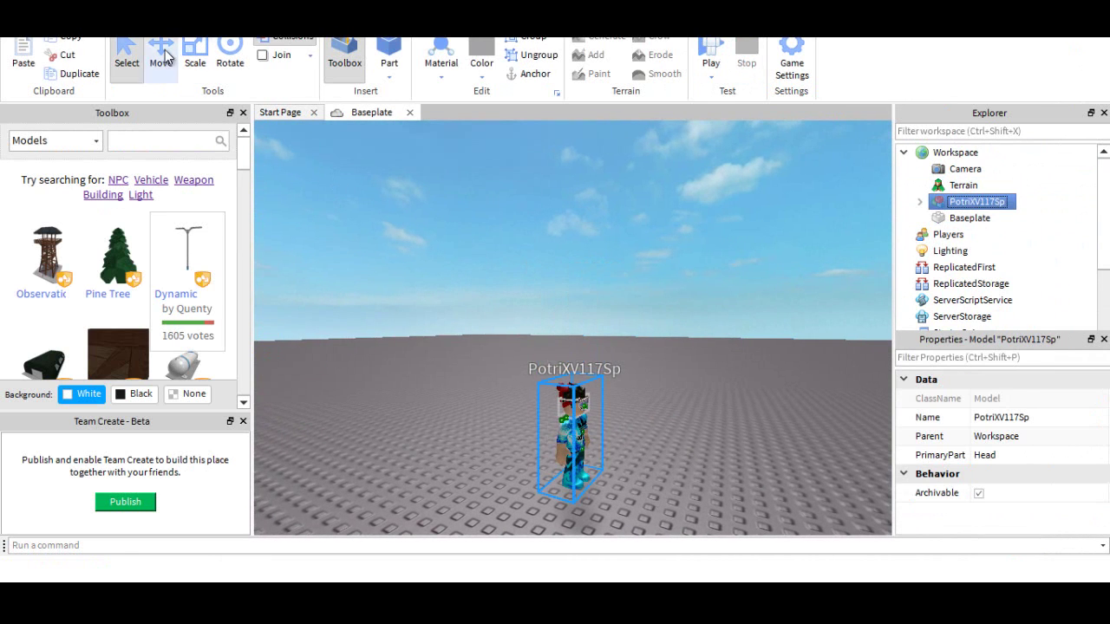
click(161, 52)
click(691, 271)
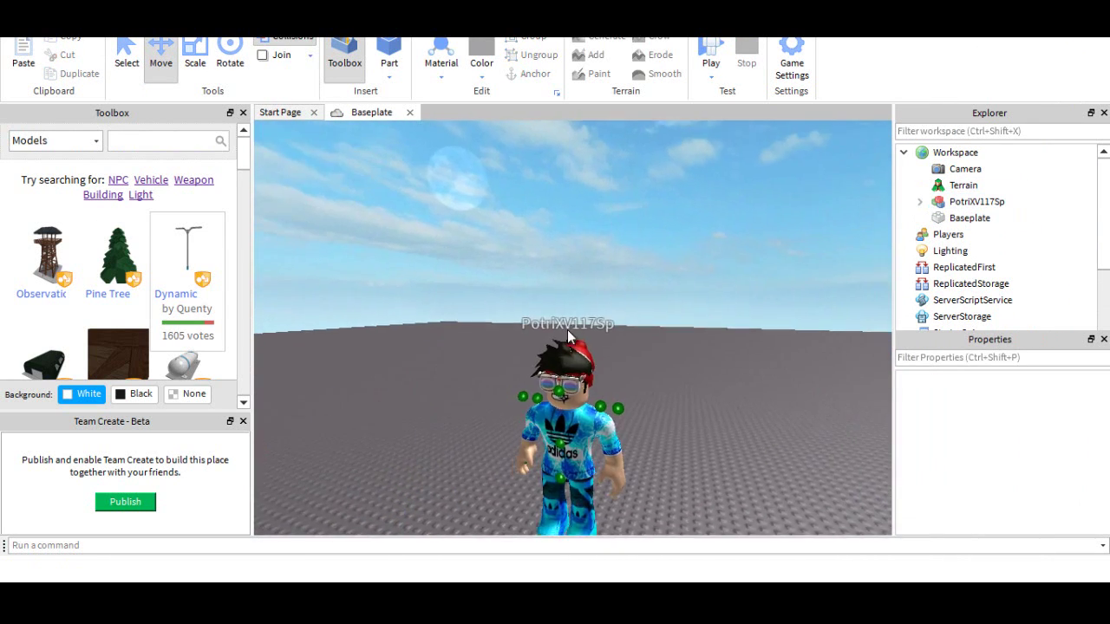
click(563, 408)
drag(585, 269, 583, 142)
drag(498, 187, 493, 374)
scroll(494, 375, up, 5)
scroll(520, 277, down, 5)
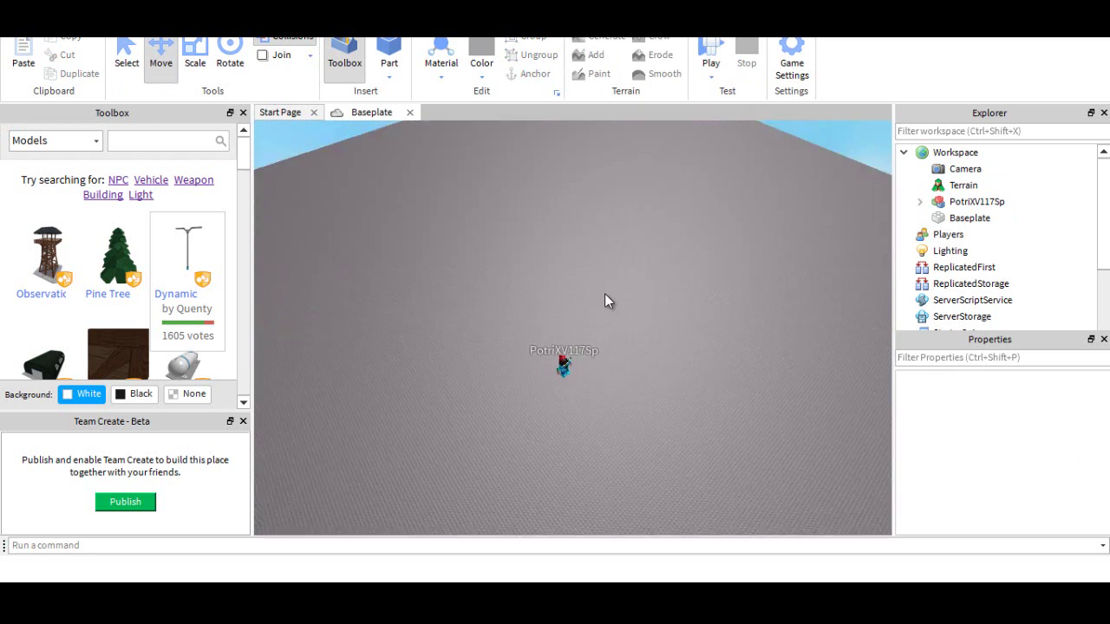
click(564, 347)
drag(669, 342, 644, 295)
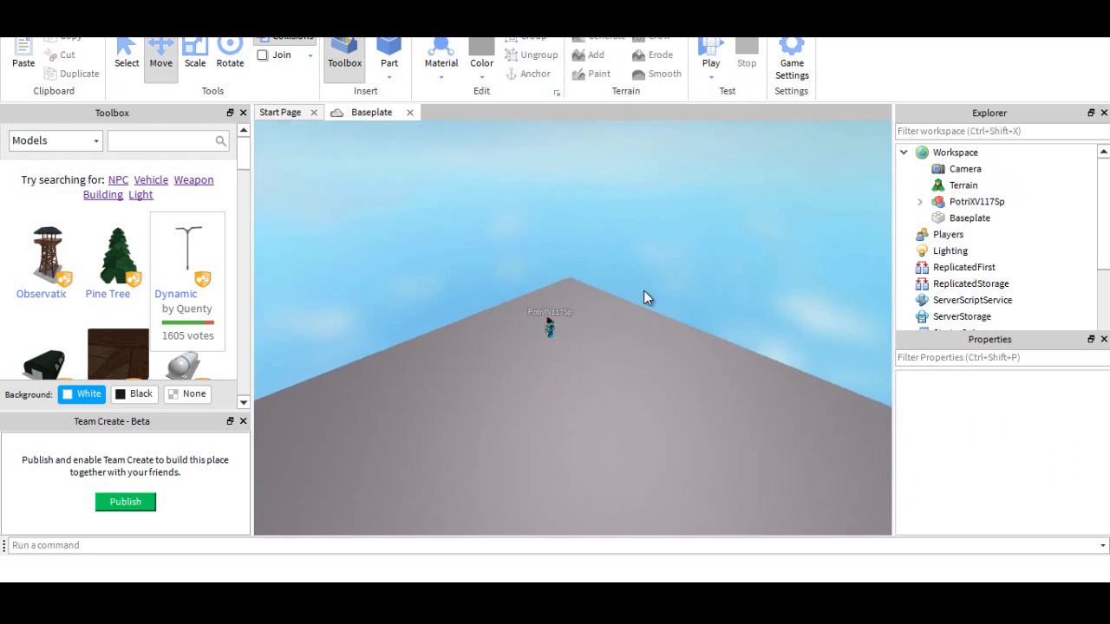
scroll(644, 291, up, 8)
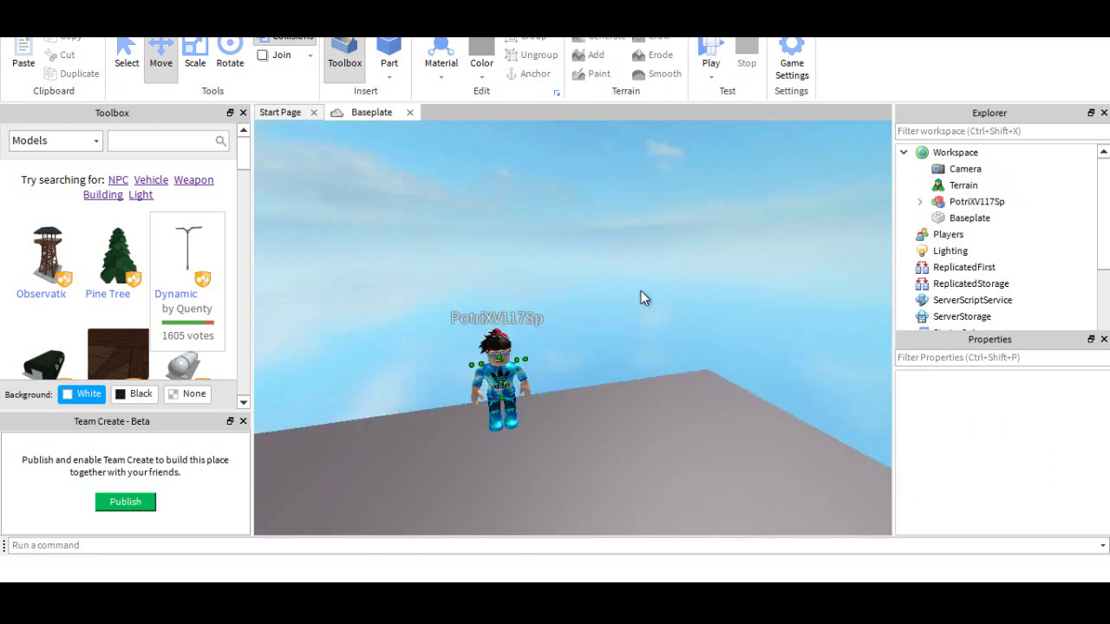
Move the green shoulder and face attachment points and the glasses away from the character
click(611, 245)
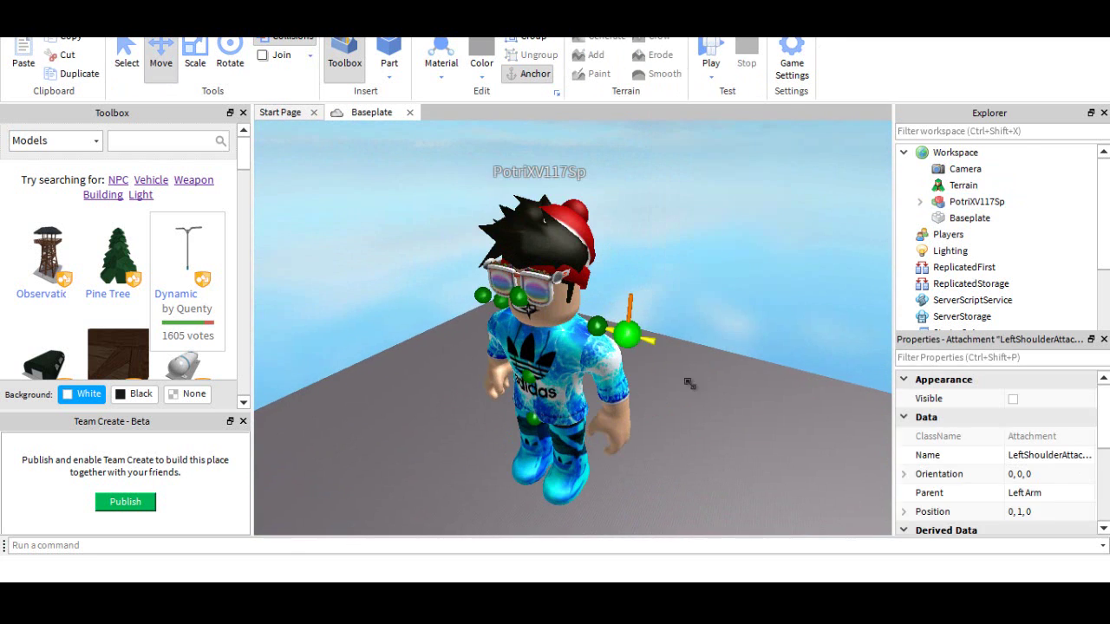
drag(627, 333, 756, 421)
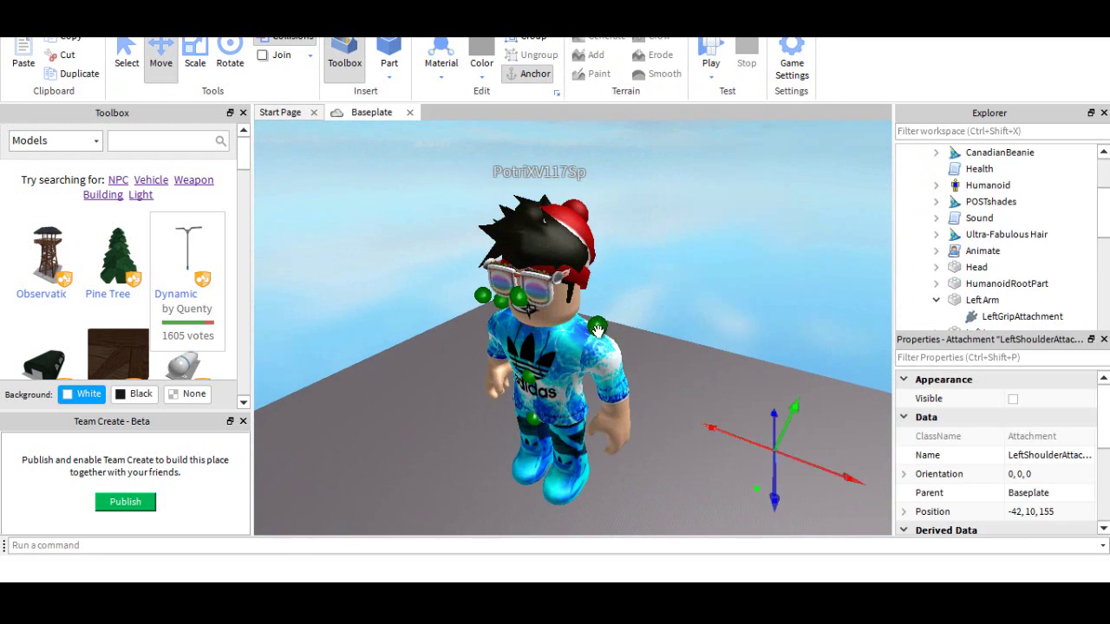
click(514, 298)
click(514, 298)
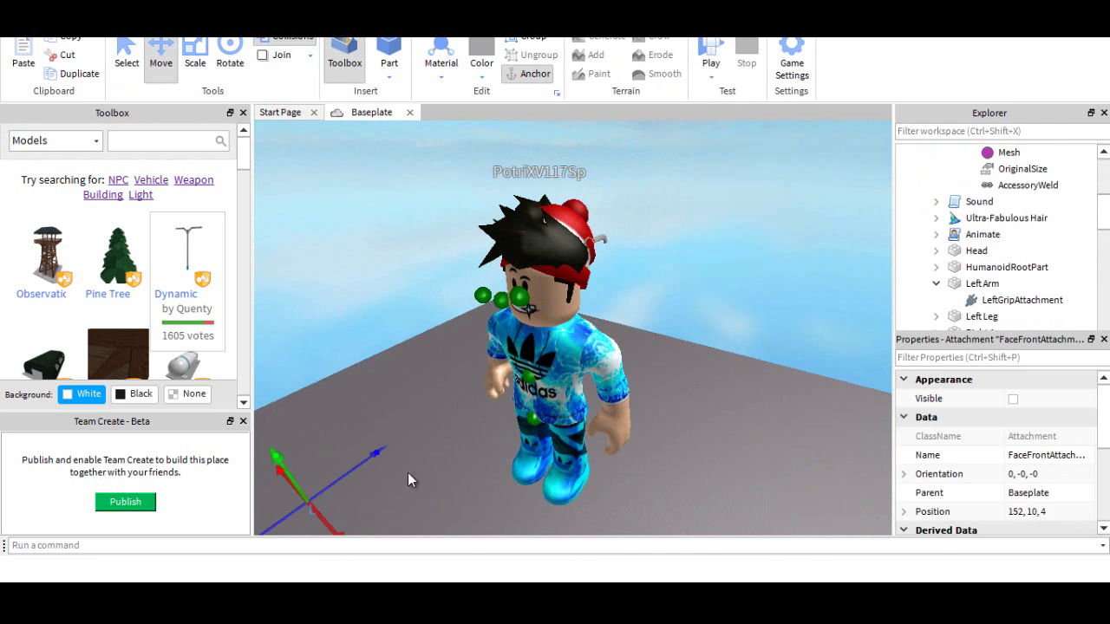
click(482, 296)
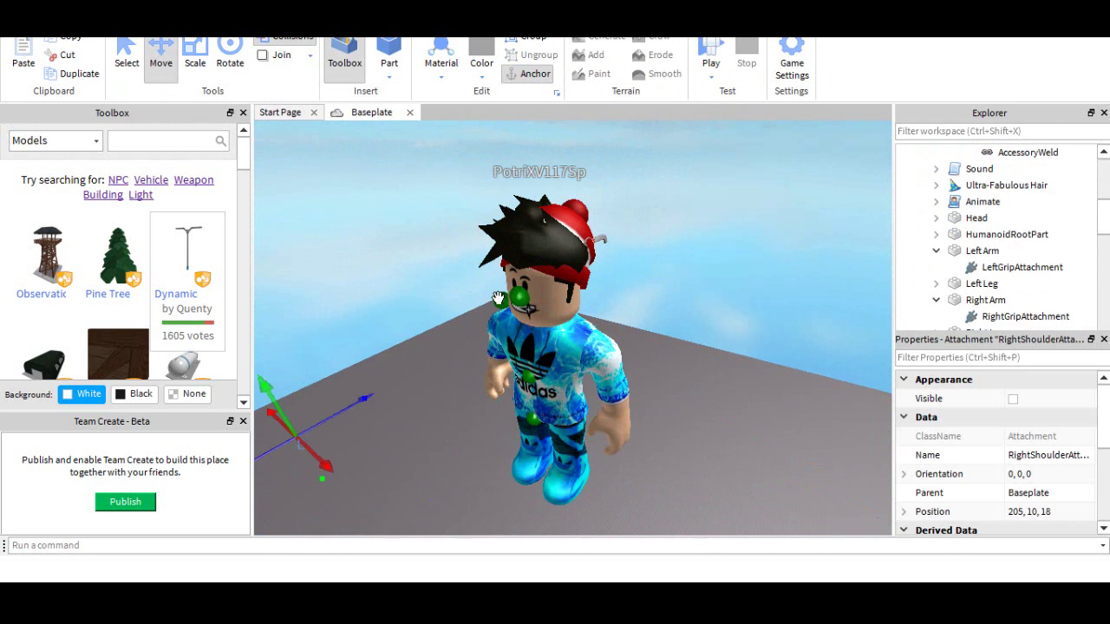
click(491, 297)
click(520, 298)
click(403, 406)
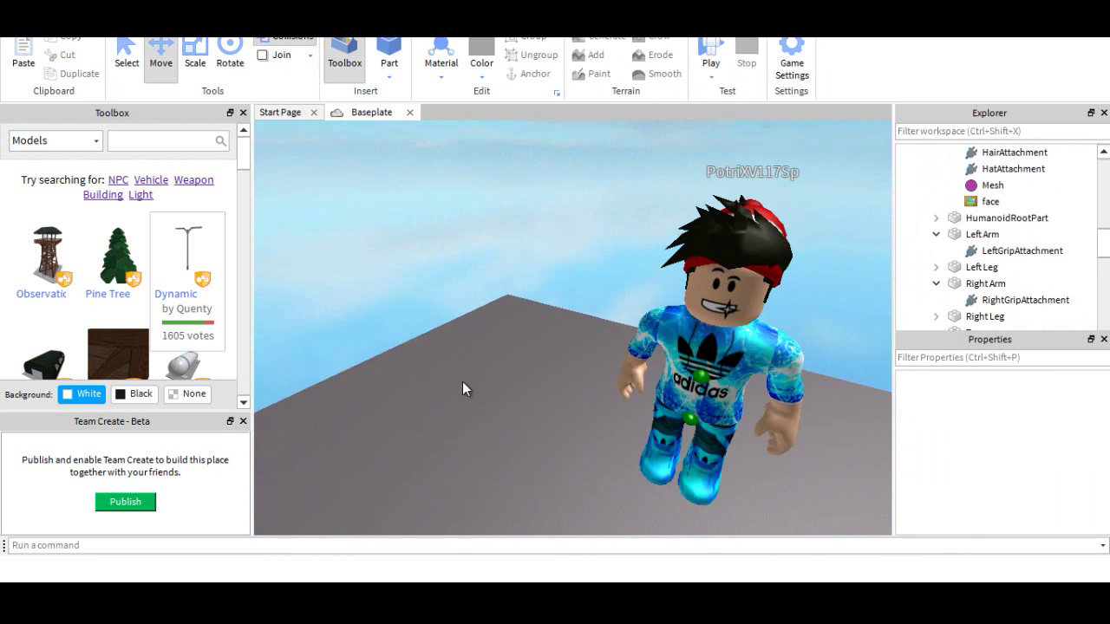
Examine the parts of the character model and the contents of its Head
scroll(997, 235, up, 10)
click(954, 202)
scroll(983, 223, down, 3)
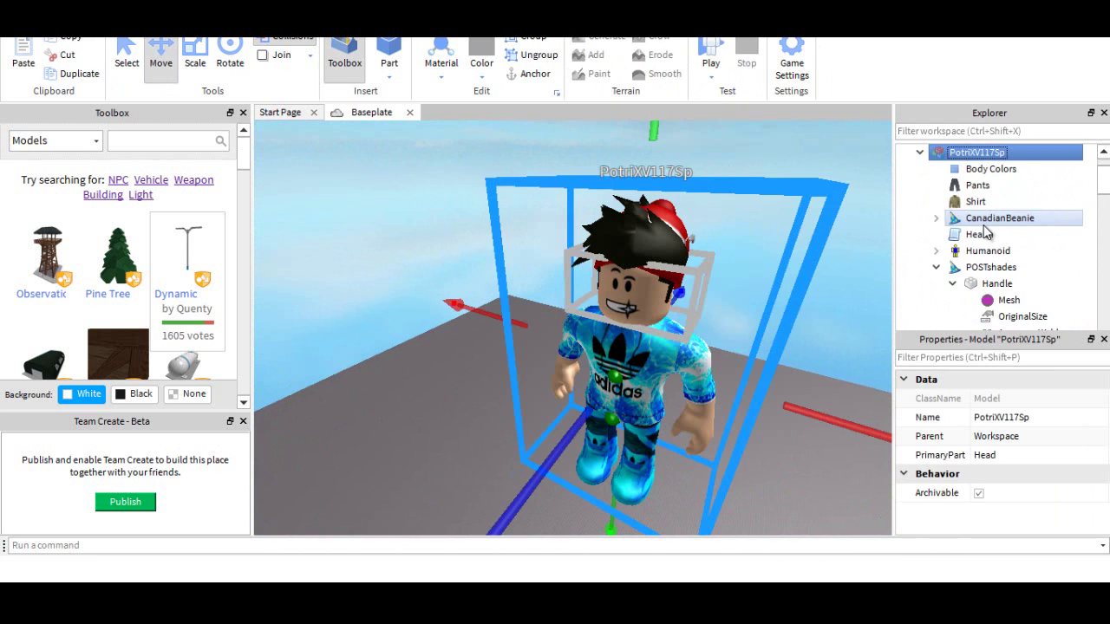
scroll(1106, 217, down, 2)
click(976, 185)
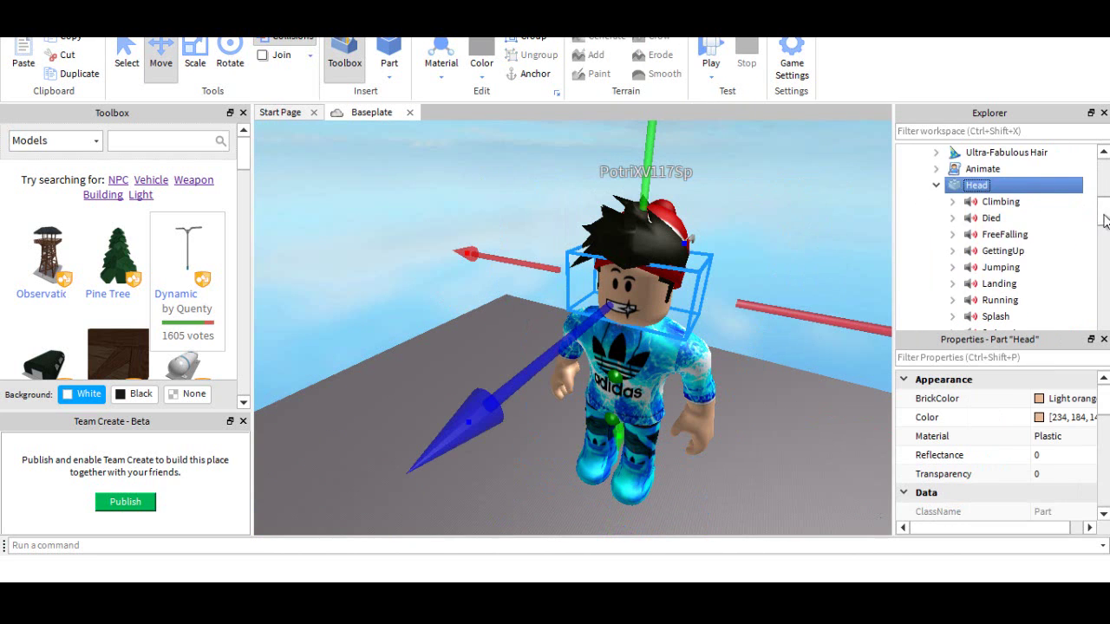
scroll(1106, 256, down, 4)
scroll(1097, 247, down, 3)
scroll(998, 226, up, 10)
Ungroup the character model into its separate parts in the Workspace
click(950, 201)
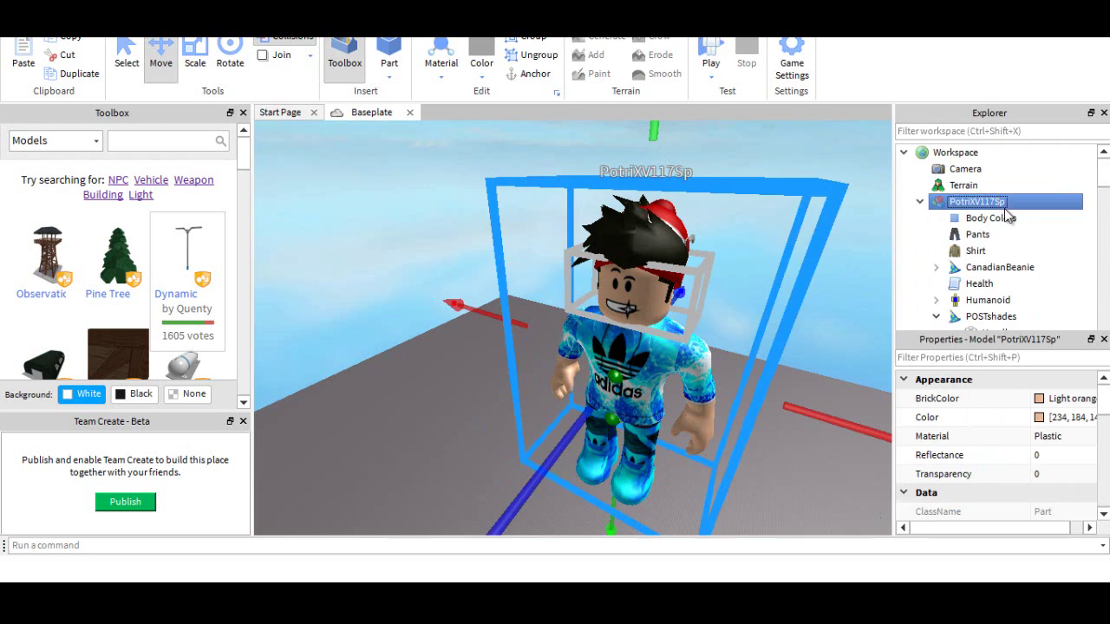
right_click(943, 208)
click(949, 129)
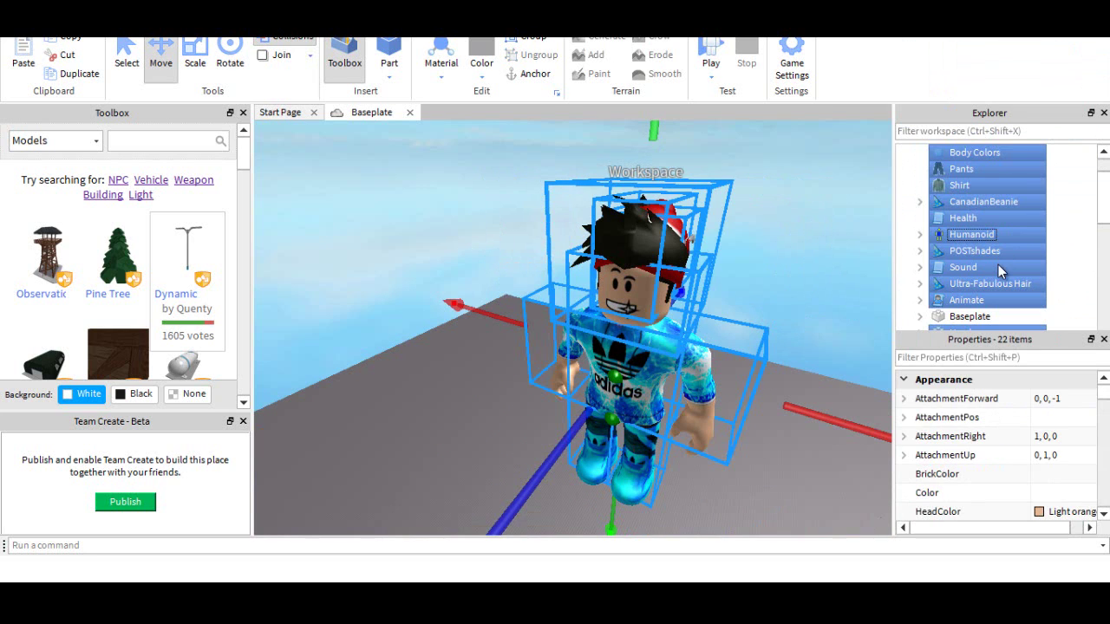
Delete the HumanoidRootPart, both arms, both legs and the torso, keeping the Head and its accessories
click(1003, 266)
scroll(978, 248, down, 3)
click(979, 265)
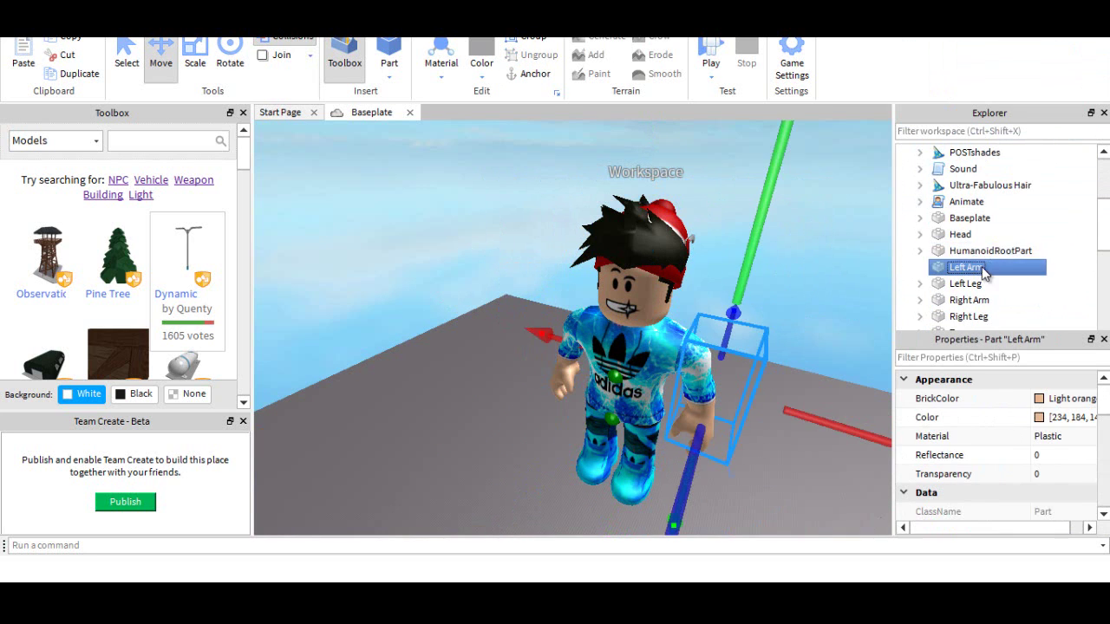
key(Delete)
click(983, 251)
key(Delete)
click(983, 251)
key(Delete)
click(983, 252)
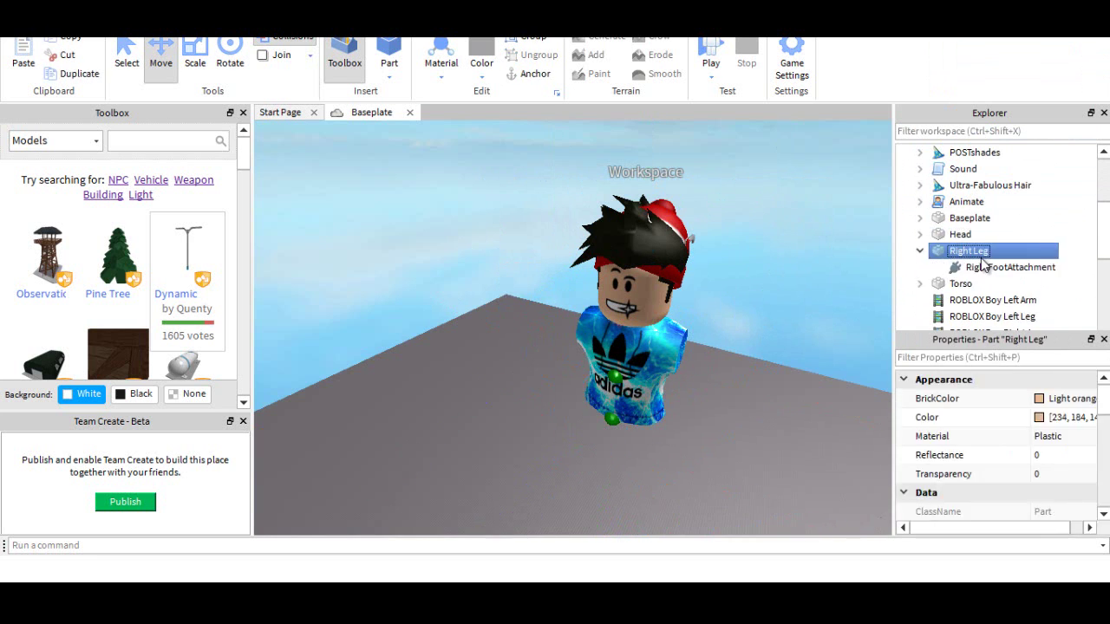
key(Delete)
Rename the Workspace as "." to remove the large name label above the head
right_click(729, 390)
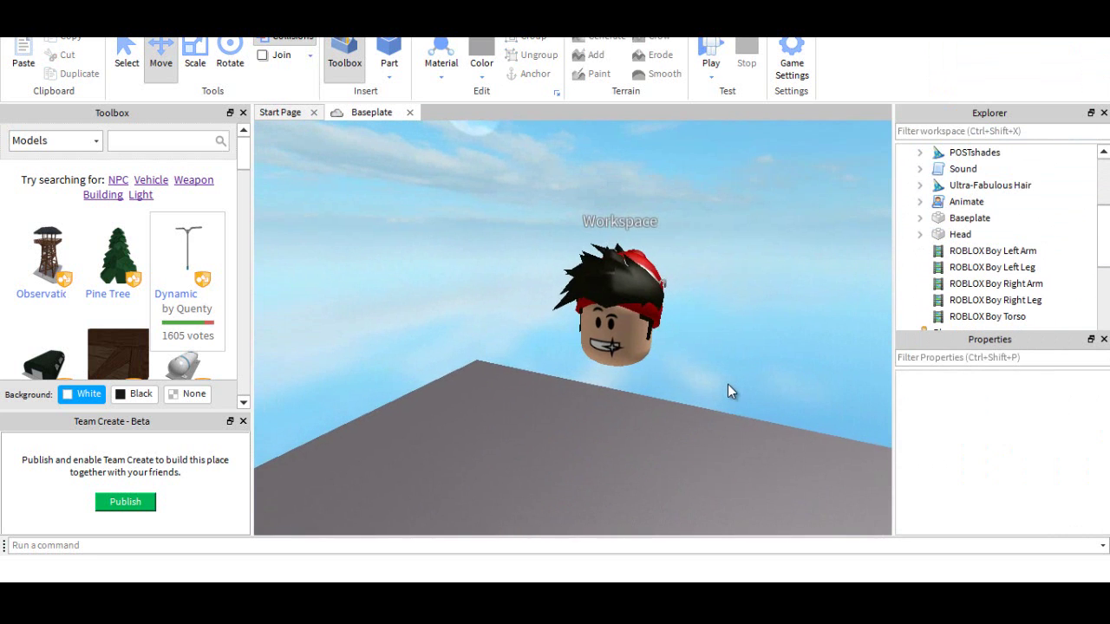
right_click(728, 391)
right_click(725, 387)
click(713, 53)
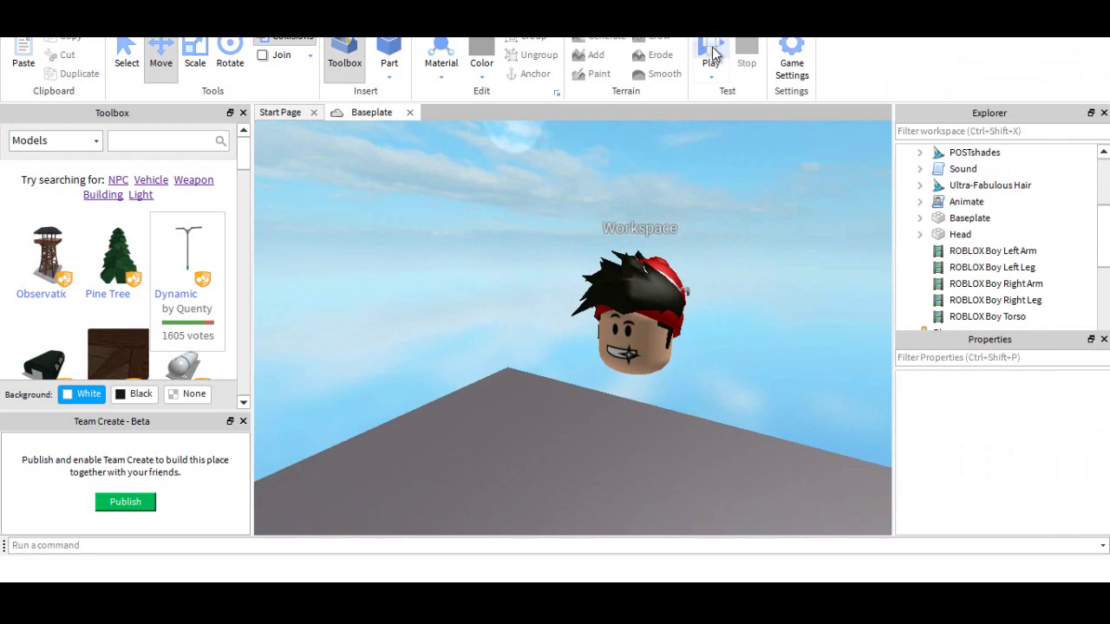
click(208, 26)
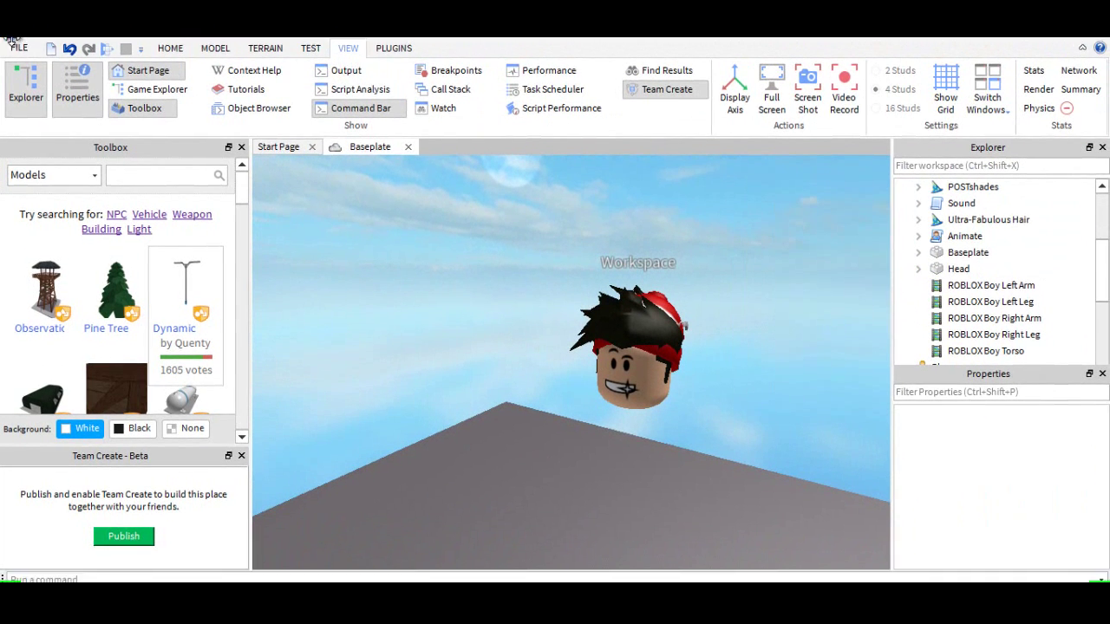
scroll(956, 178, up, 3)
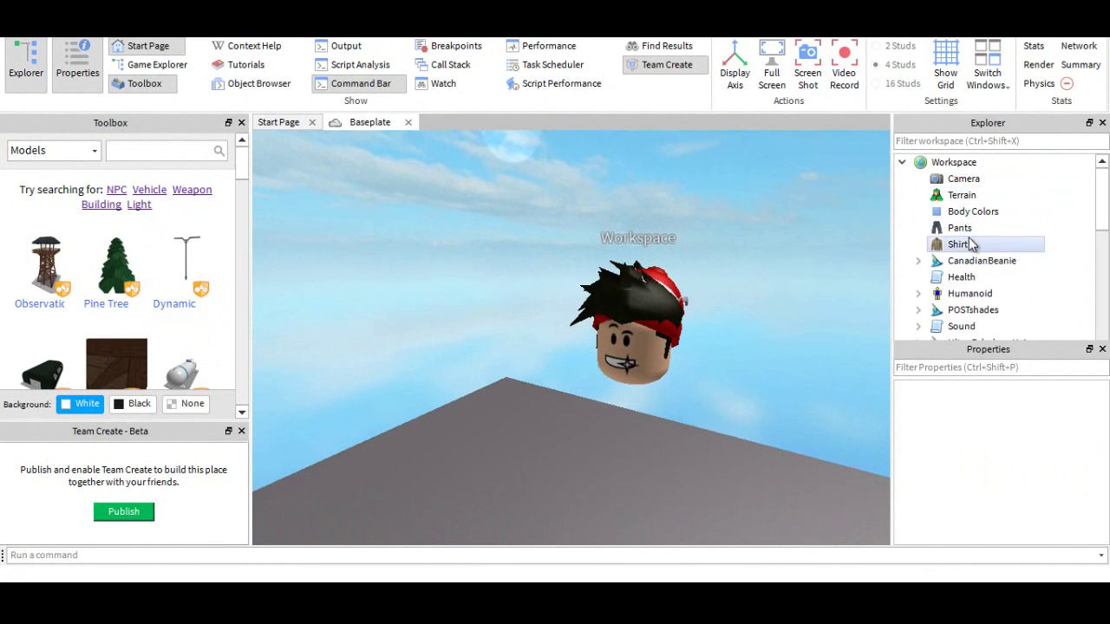
click(979, 164)
right_click(978, 165)
click(929, 260)
text(.)
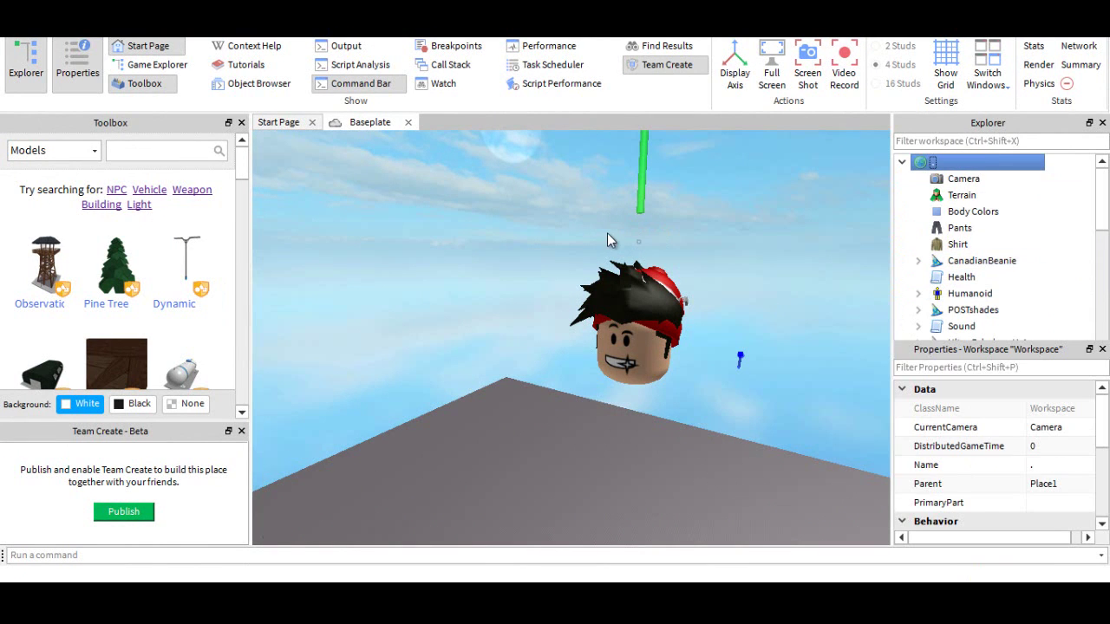
click(607, 236)
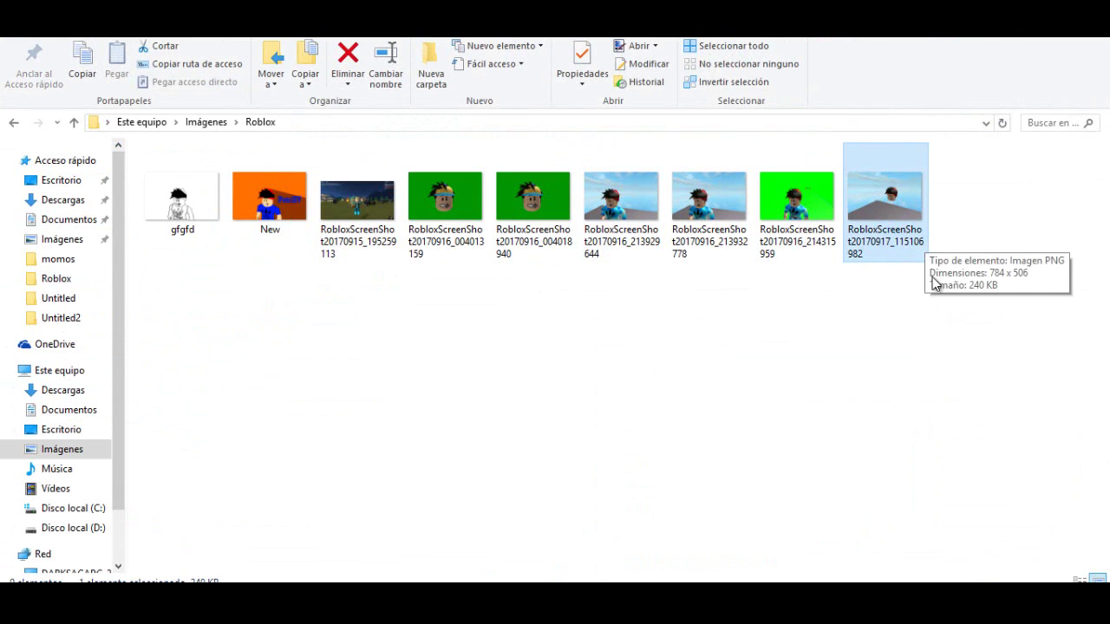
Open the screenshot RobloxScreenShot20170917_115106982 in paint.net from the Roblox pictures folder
click(923, 338)
double_click(908, 198)
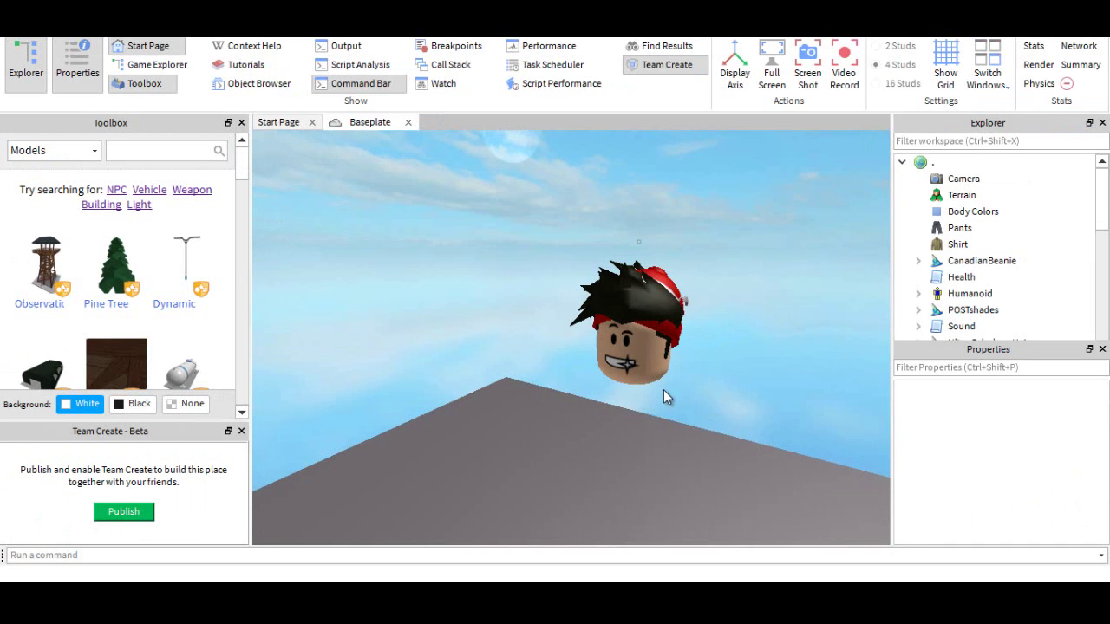
Switch back to Roblox Studio and take a close-up screenshot of the character's head
scroll(695, 400, up, 10)
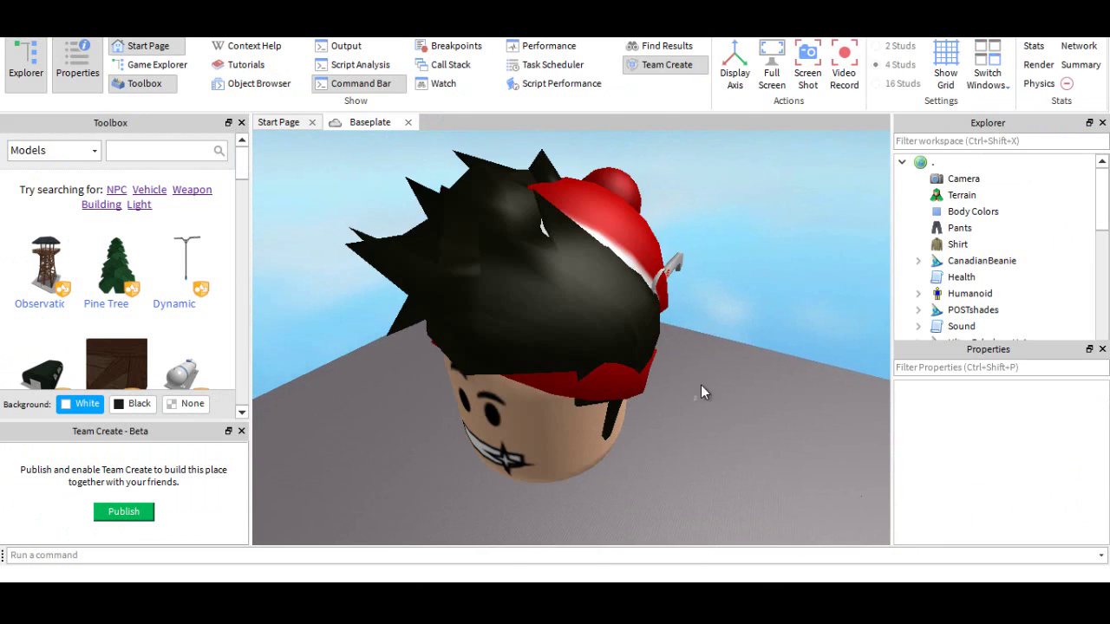
right_click(680, 406)
click(811, 163)
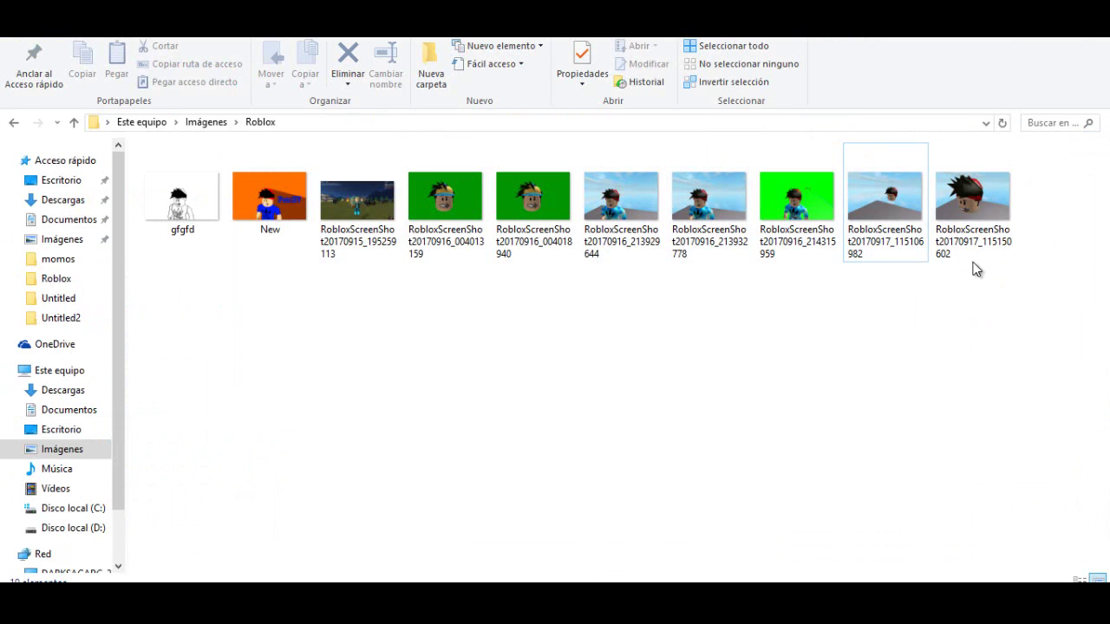
Open the close-up screenshot RobloxScreenShot20170917_115150602 in paint.net and close the earlier screenshot
click(974, 260)
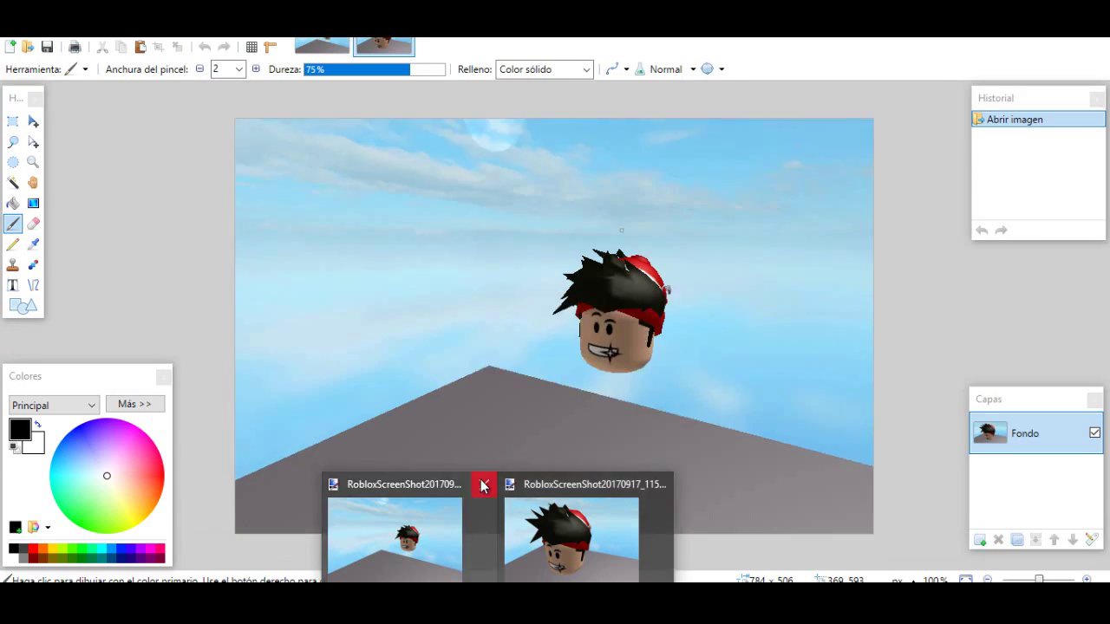
click(483, 485)
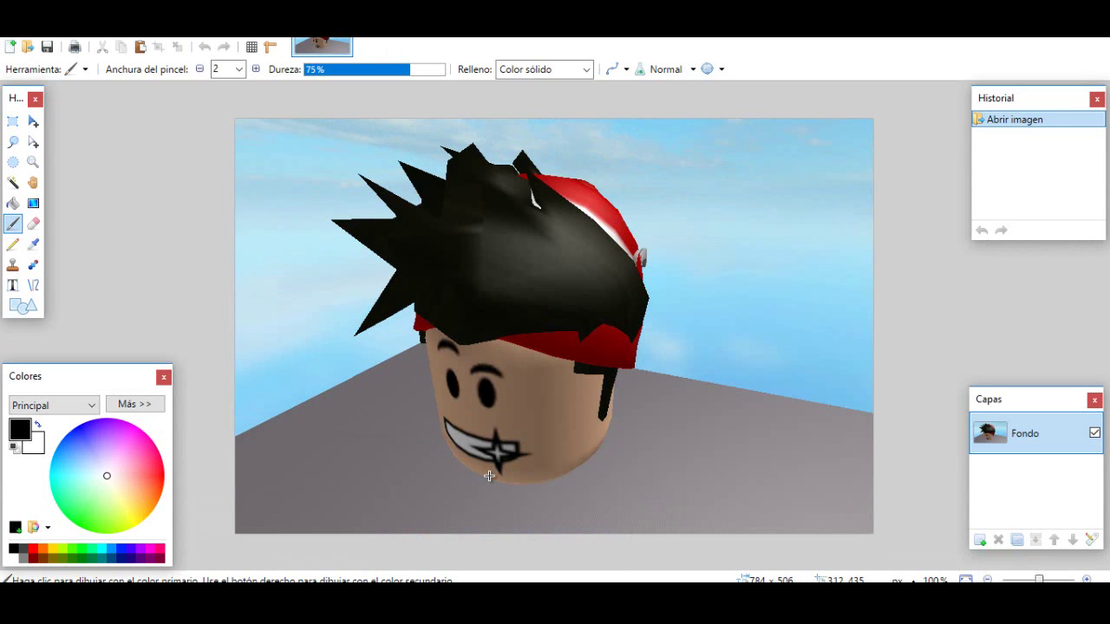
Add a new layer above Fondo and name it "dibujo"
click(980, 540)
double_click(1023, 431)
text(dibujo)
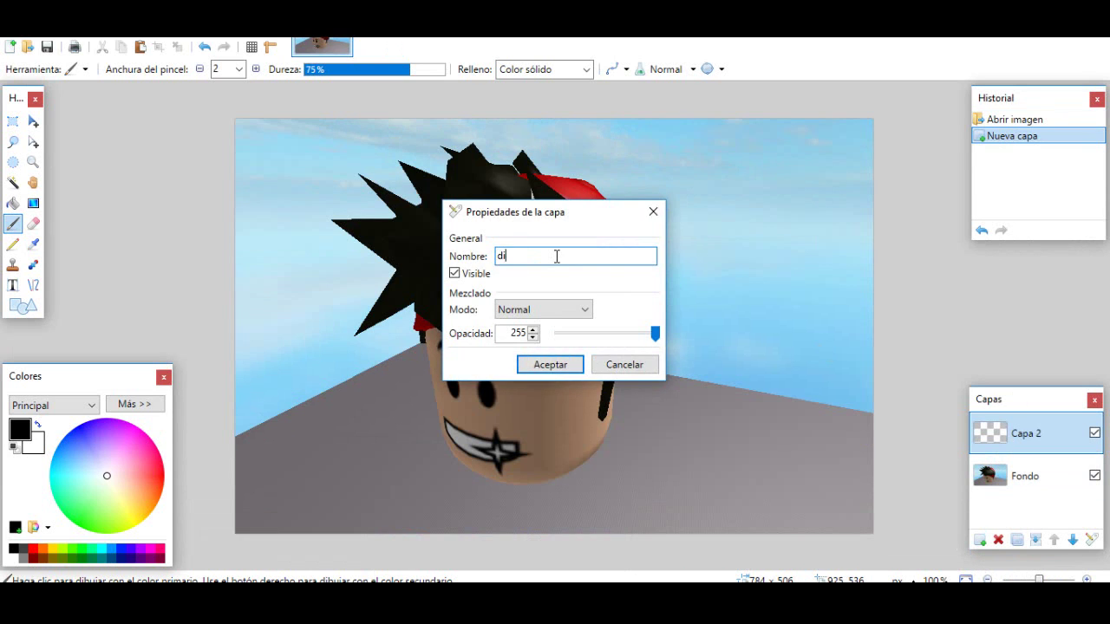
key(Return)
Trace the head's right edge on the dibujo layer with the Line/Curve tool, from the cheek up past the headband and hair
click(33, 285)
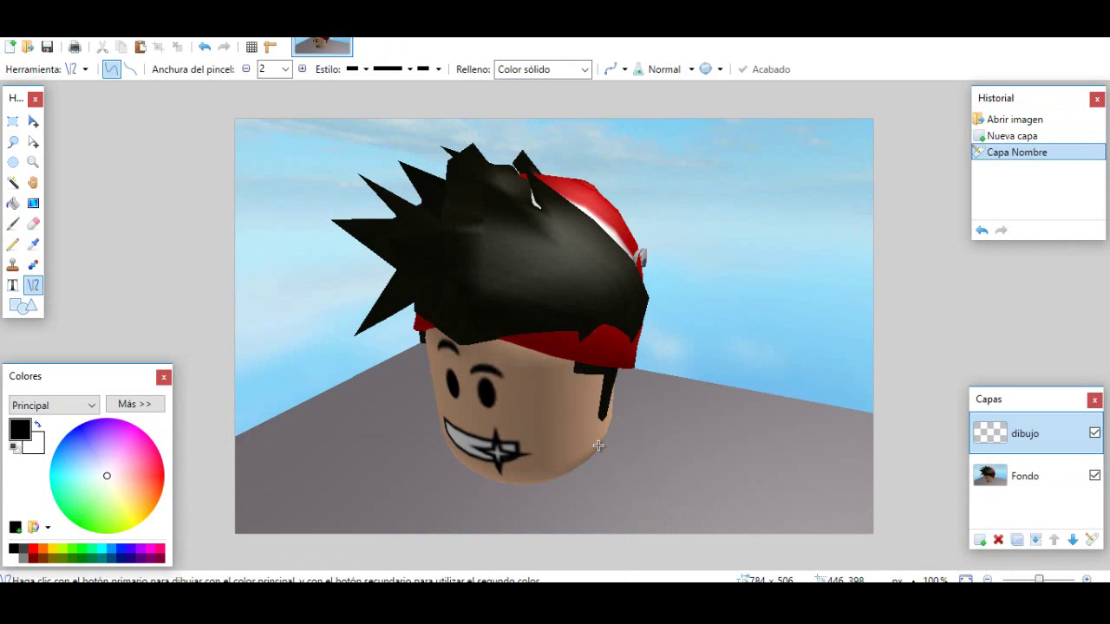
mouse_move(598, 446)
mouse_down()
mouse_move(629, 476)
mouse_move(617, 369)
mouse_up()
click(662, 378)
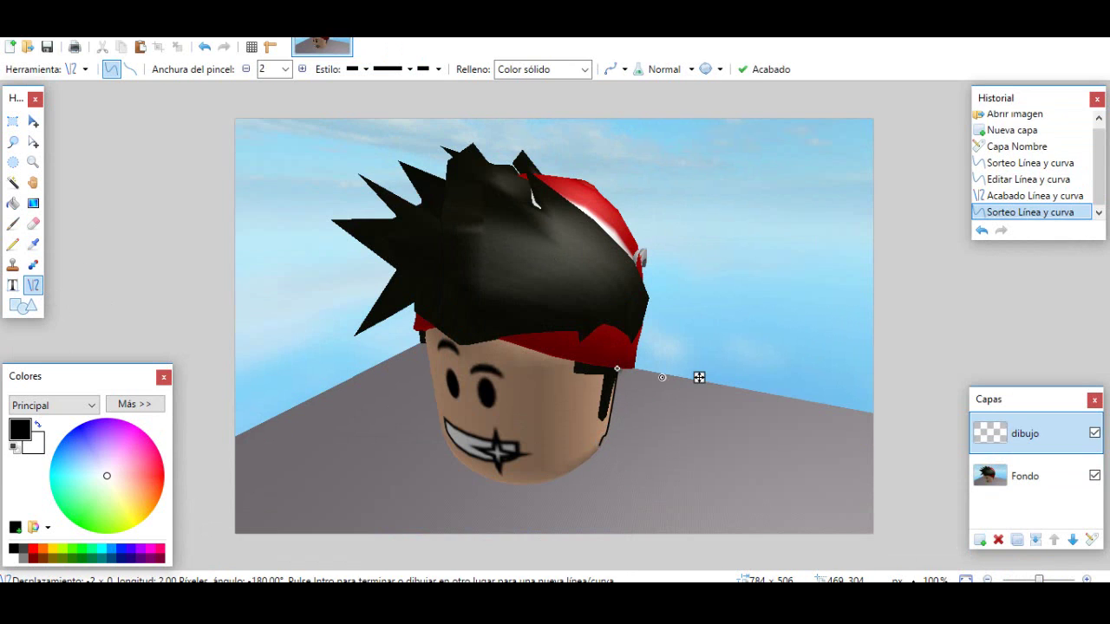
key(Return)
drag(650, 297, 644, 332)
key(Return)
drag(642, 280, 643, 274)
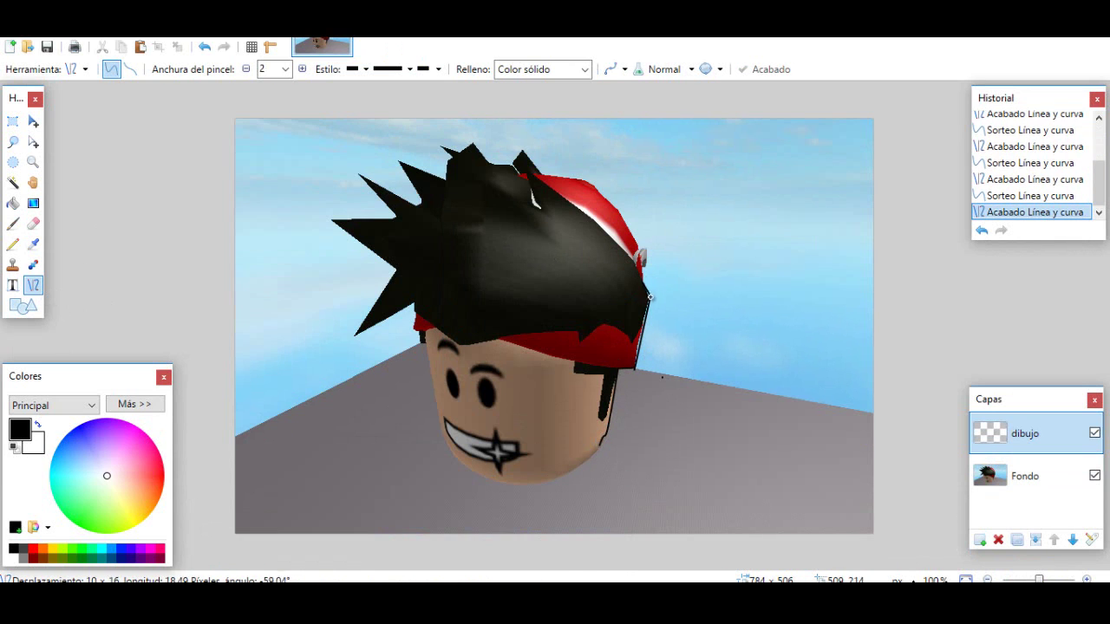
key(Return)
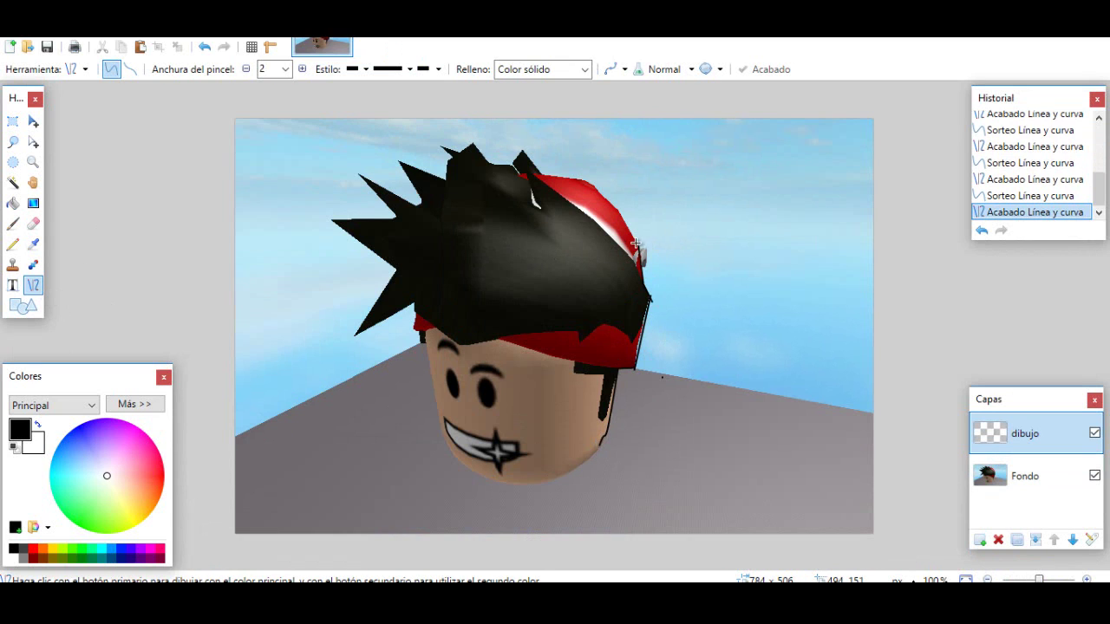
Trace the red cap's outer edge, its pointed black tip and the small white notch in the hair
mouse_move(640, 249)
mouse_down()
mouse_move(625, 202)
mouse_move(618, 211)
mouse_move(590, 181)
mouse_move(526, 152)
mouse_move(536, 207)
mouse_up()
click(527, 174)
click(528, 171)
click(526, 172)
click(536, 206)
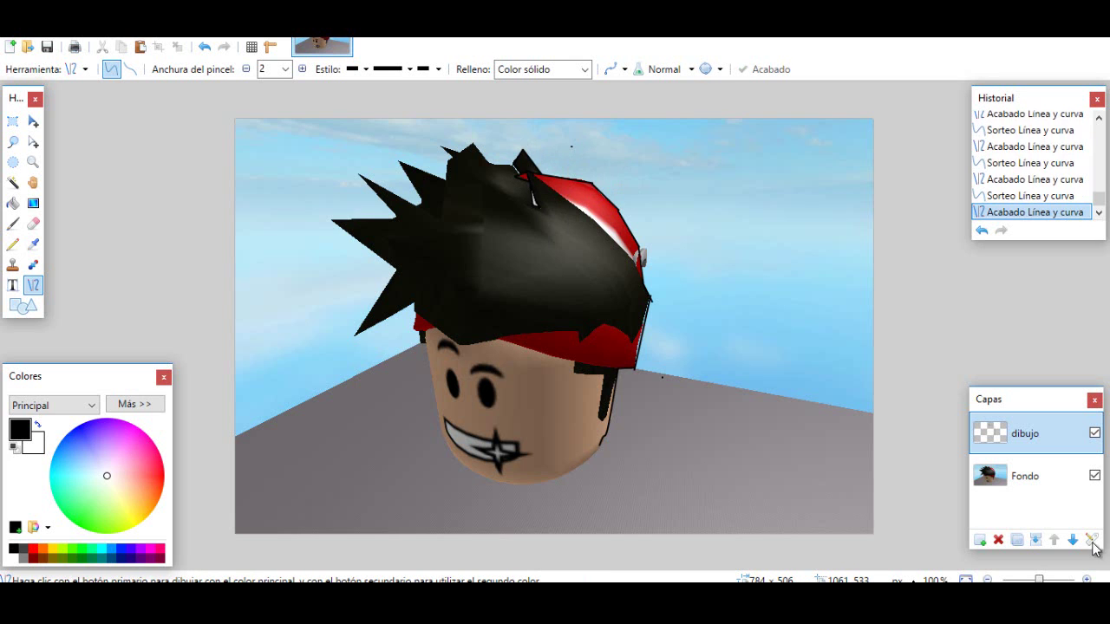
Toggle the Fondo layer's visibility to examine the traced outline on its own, leaving Fondo shown
click(1095, 476)
click(1095, 476)
click(1095, 476)
click(1096, 477)
click(1096, 476)
click(1096, 476)
click(1096, 476)
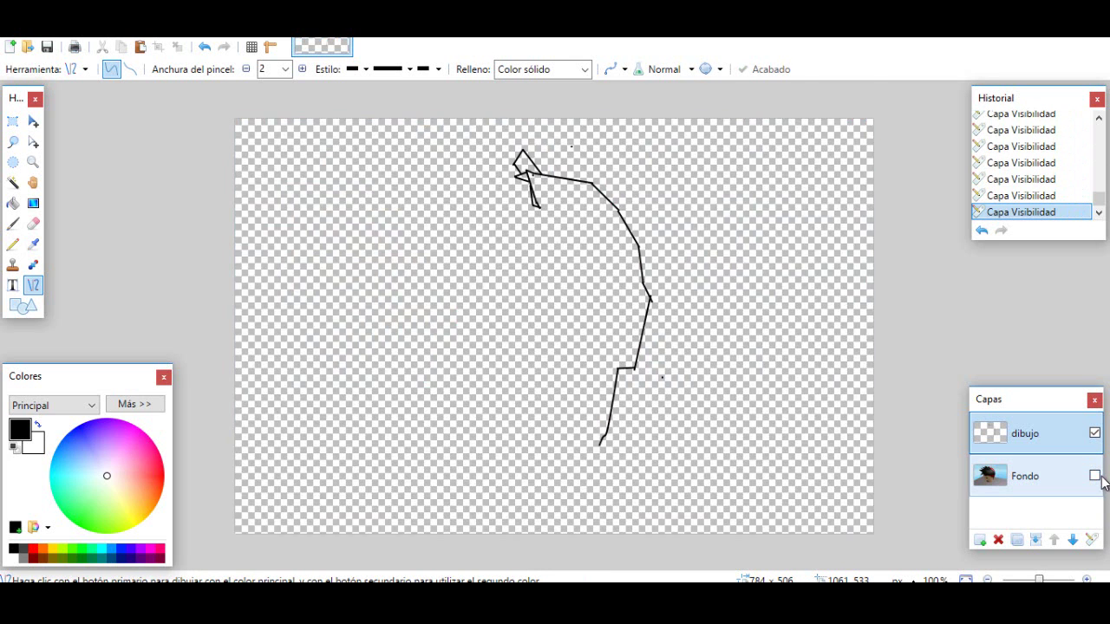
click(1096, 476)
click(1097, 476)
click(1095, 477)
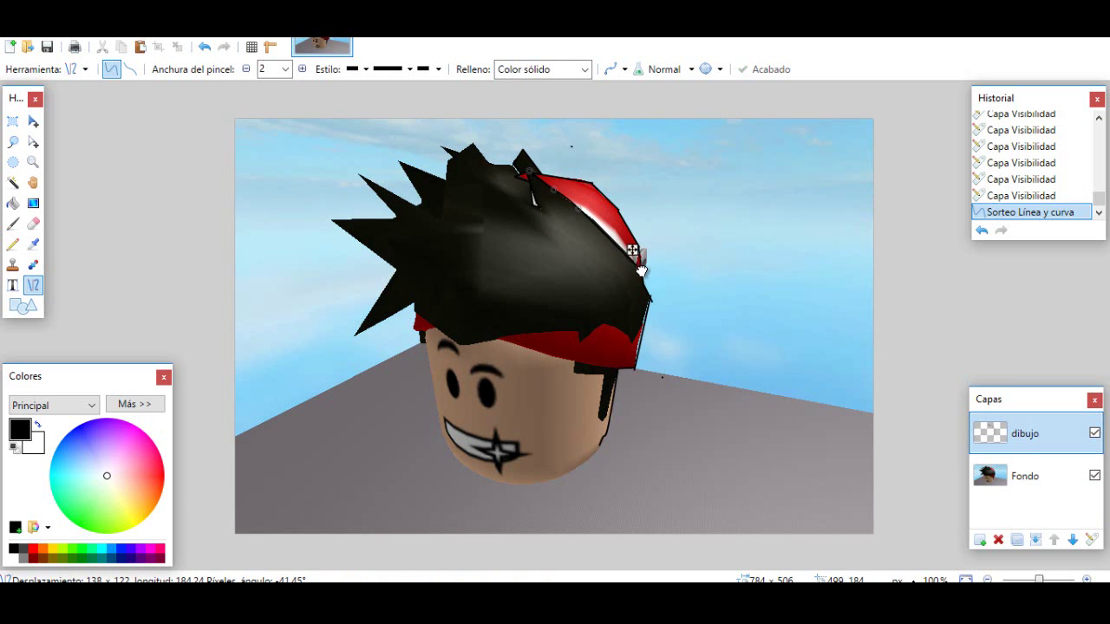
Trace the hair's edge along the red cap and the short stretch of hair at the top of the head
drag(637, 262, 643, 257)
click(688, 238)
click(528, 184)
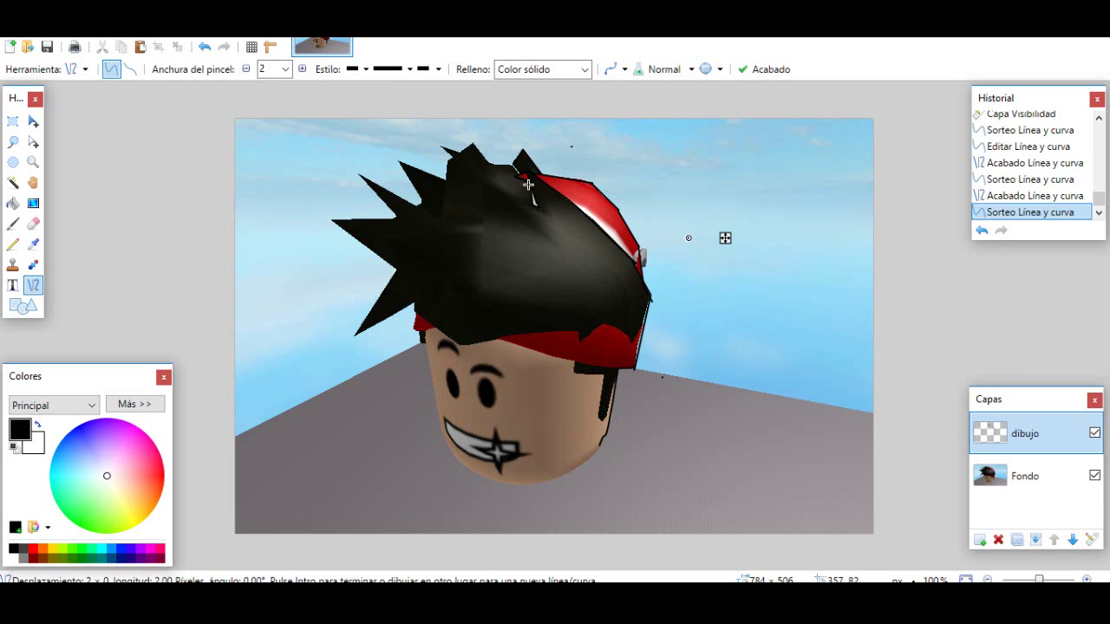
click(513, 162)
click(513, 162)
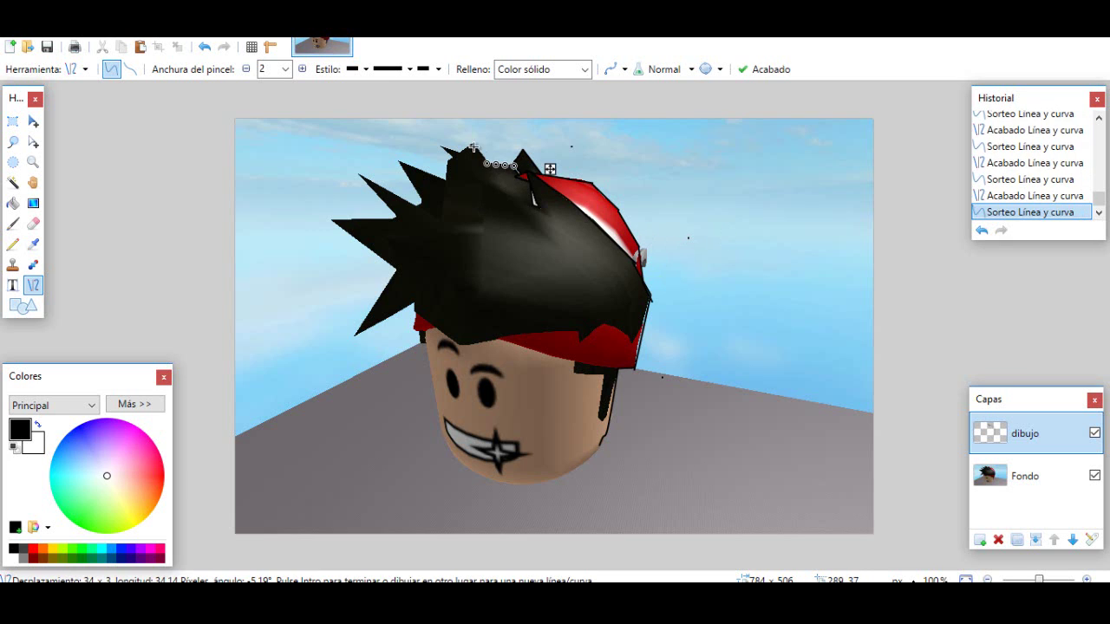
Trace the top tuft of hair and the upper spike down to the notch beside it
mouse_move(472, 139)
mouse_down()
mouse_move(490, 162)
mouse_move(470, 146)
mouse_move(446, 148)
mouse_move(446, 184)
mouse_move(401, 162)
mouse_up()
click(446, 182)
key(Return)
mouse_move(438, 211)
mouse_down()
mouse_move(419, 195)
mouse_move(420, 204)
mouse_up()
key(Return)
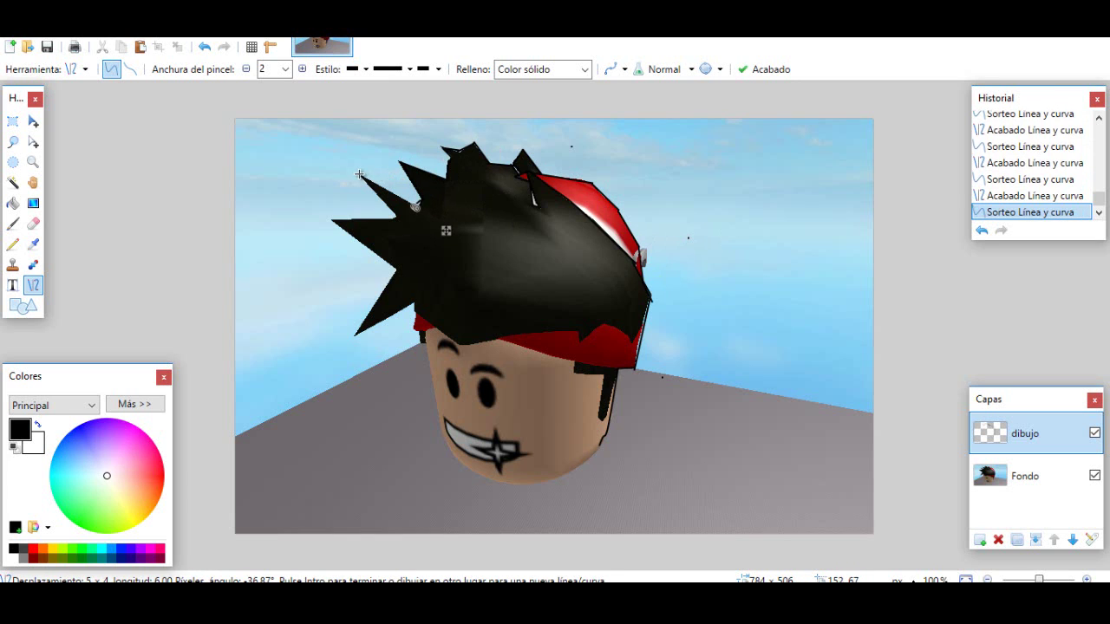
Trace the remaining hair spikes along the left side of the head
drag(360, 174, 394, 217)
mouse_move(346, 213)
mouse_down()
mouse_move(333, 218)
mouse_move(395, 219)
mouse_up()
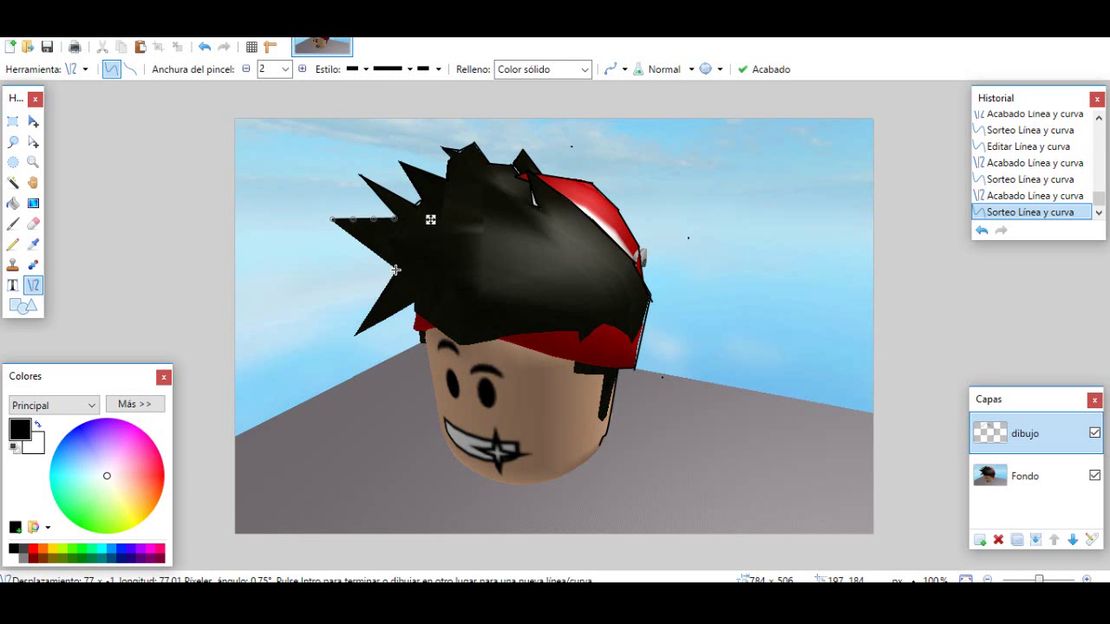
drag(395, 270, 334, 220)
drag(355, 334, 396, 271)
key(Return)
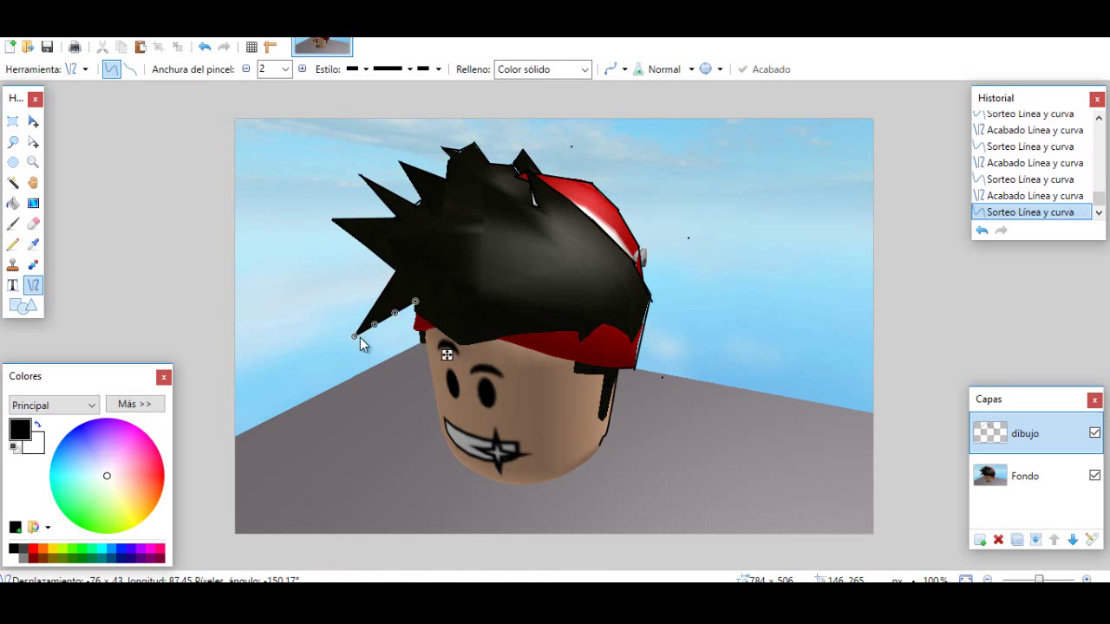
Check the outline without Fondo, show Fondo again and trace the hair's lower edge above the face and headband
click(1095, 476)
click(1095, 478)
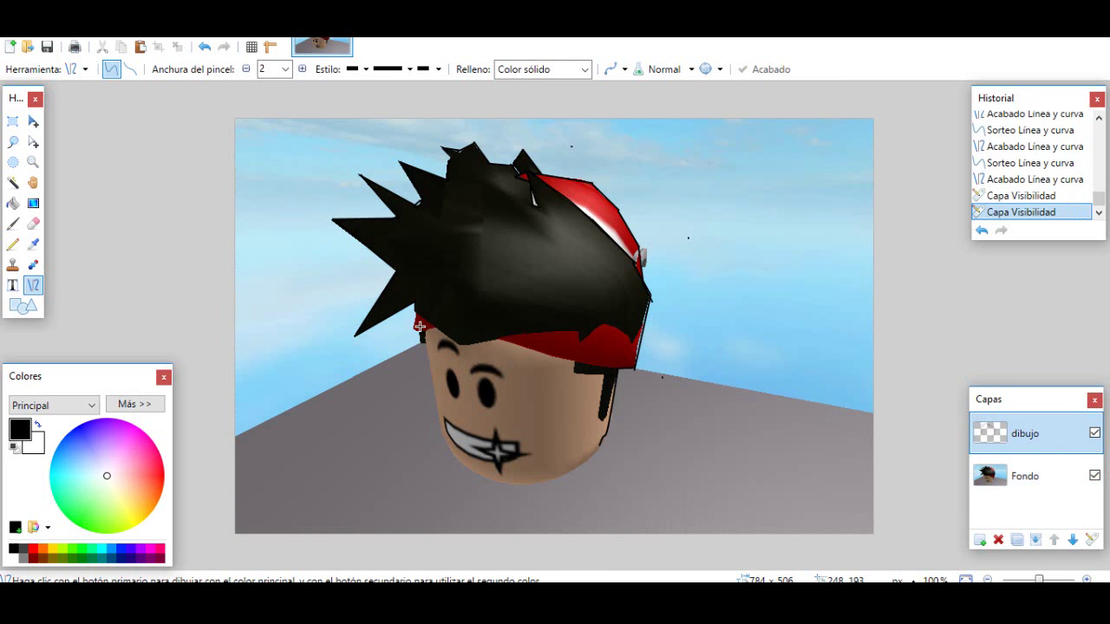
drag(425, 316, 463, 347)
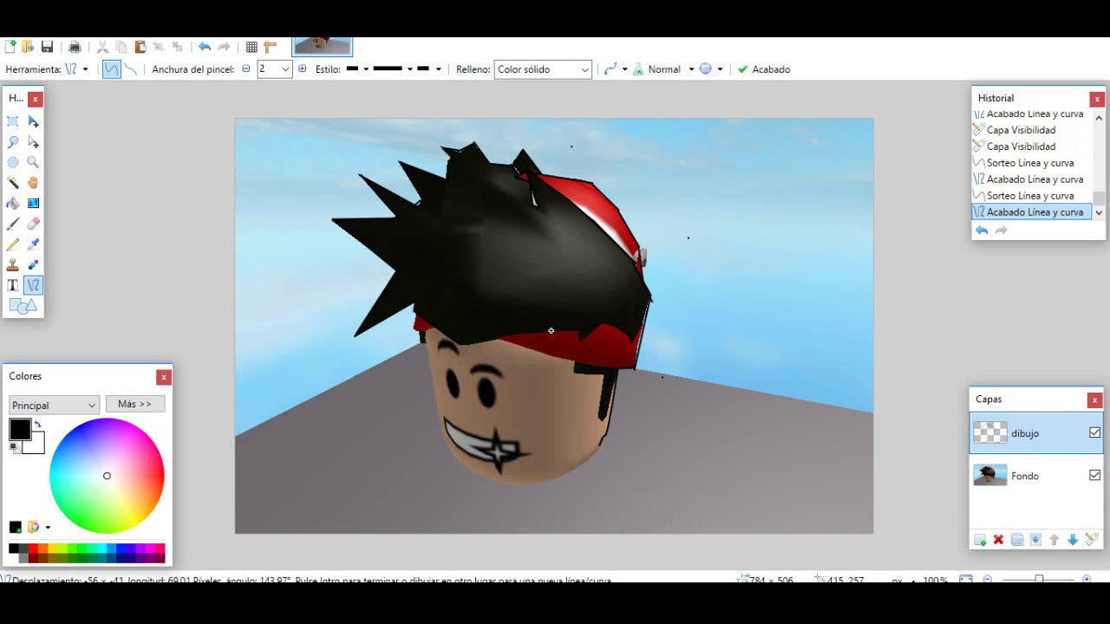
mouse_move(577, 331)
mouse_down()
mouse_move(499, 337)
mouse_move(535, 352)
mouse_up()
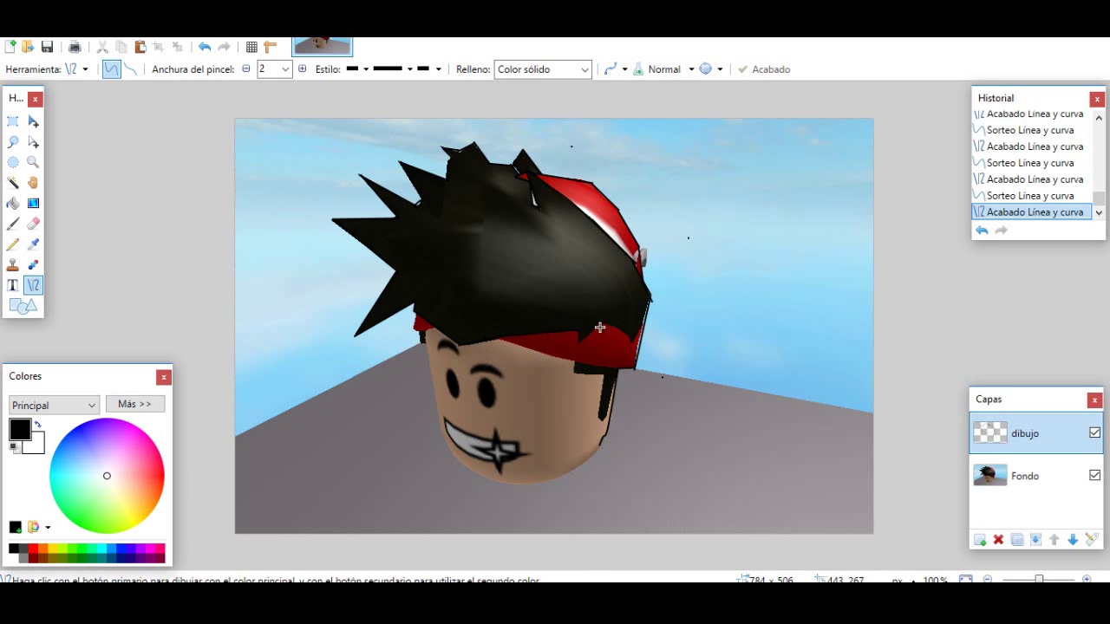
mouse_move(602, 321)
mouse_down()
mouse_move(577, 344)
mouse_move(626, 335)
mouse_move(607, 329)
mouse_move(628, 364)
mouse_up()
click(616, 367)
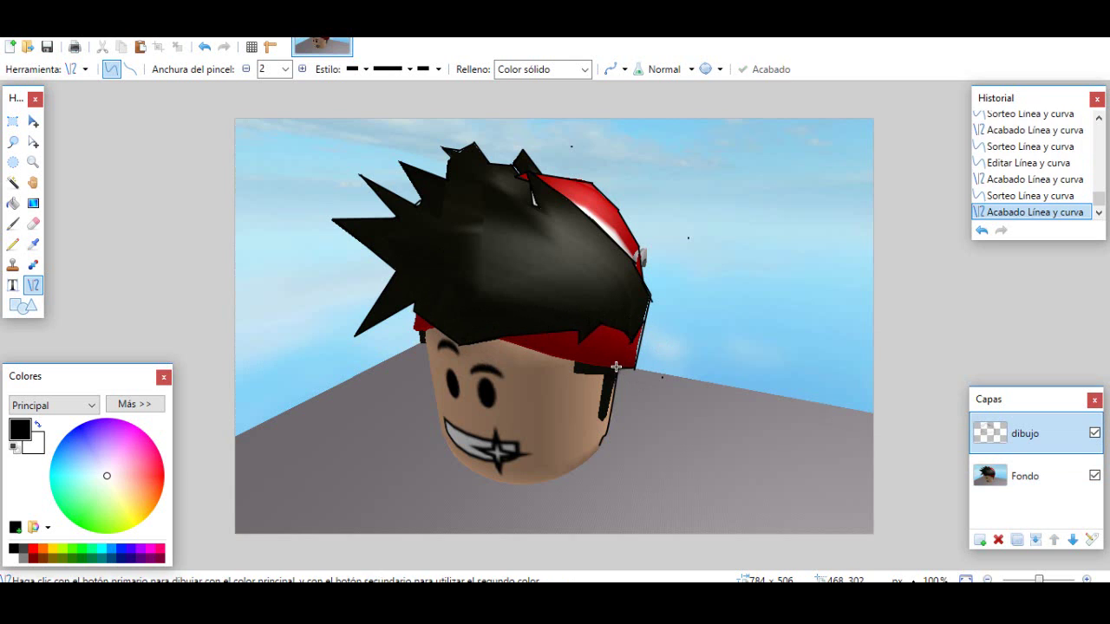
Trace the headband's lower edge, its small left end and the left sideburn
mouse_move(533, 350)
mouse_down()
mouse_move(548, 354)
mouse_move(498, 347)
mouse_up()
mouse_move(416, 315)
mouse_down()
mouse_move(426, 367)
mouse_move(471, 330)
mouse_move(422, 346)
mouse_up()
click(418, 330)
click(424, 344)
Trace the right sideburn and the face outline around the chin up to the left sideburn
click(573, 359)
mouse_move(576, 373)
mouse_down()
mouse_move(639, 376)
mouse_move(600, 375)
mouse_up()
click(639, 376)
click(600, 375)
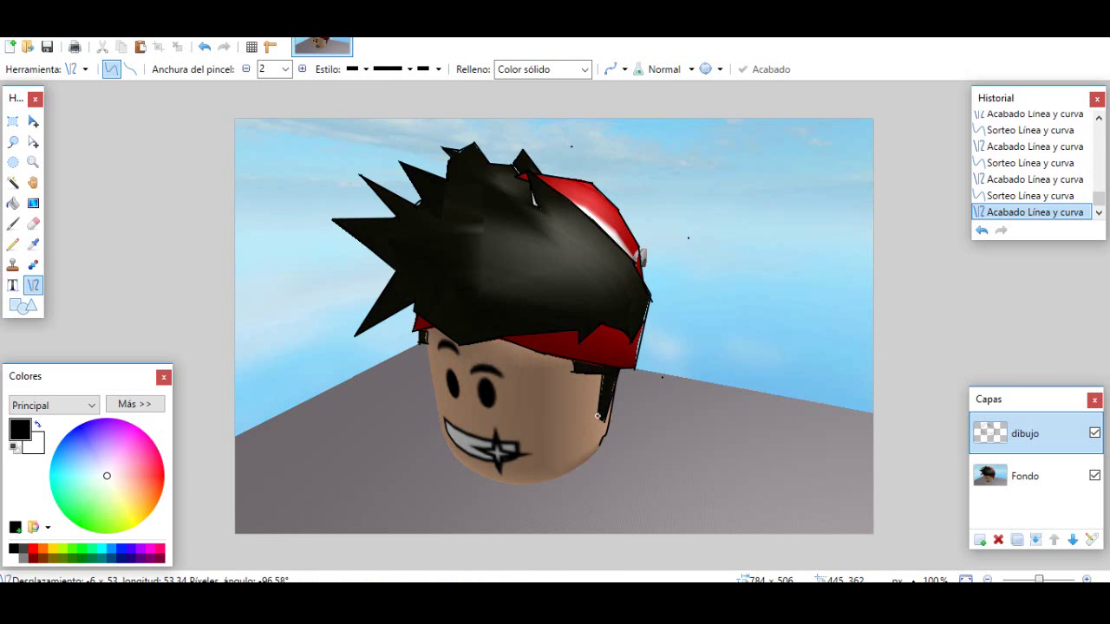
mouse_move(604, 437)
mouse_down()
mouse_move(578, 471)
mouse_move(590, 462)
mouse_move(557, 477)
mouse_move(525, 484)
mouse_move(466, 468)
mouse_up()
click(428, 357)
Hide the Fondo layer and fill the face on the dibujo layer with a light peach skin colour
click(1095, 475)
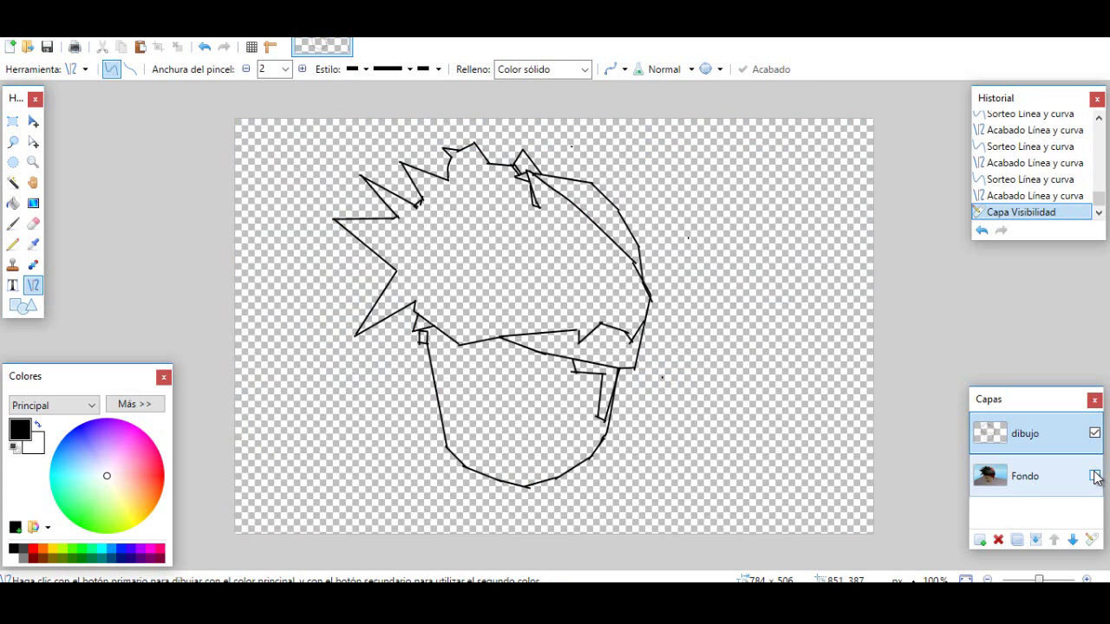
double_click(1095, 475)
click(1073, 484)
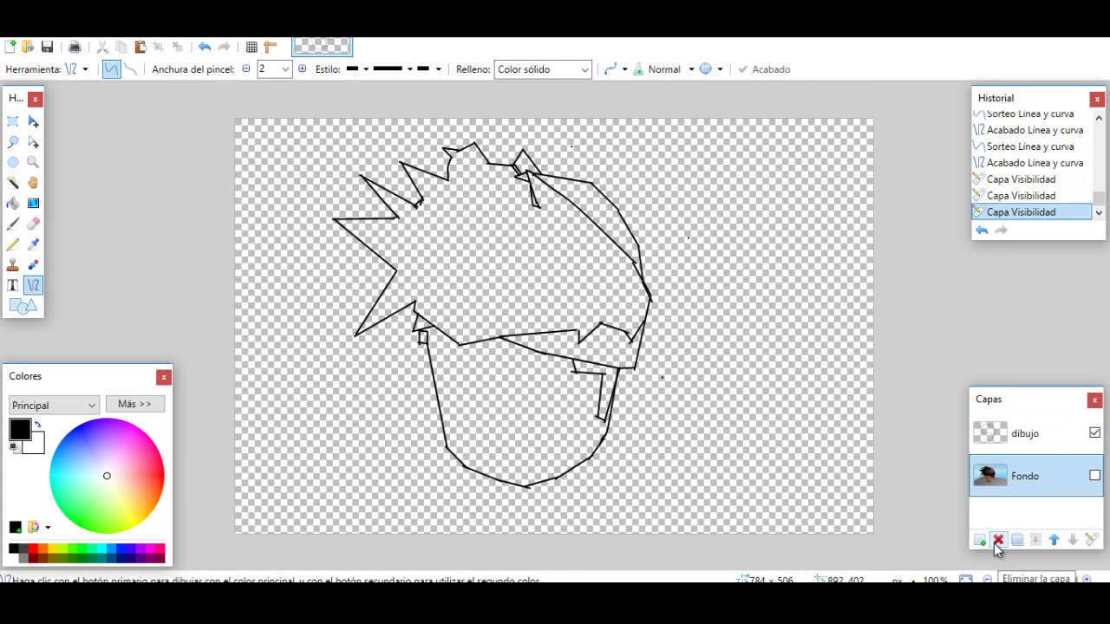
click(1046, 440)
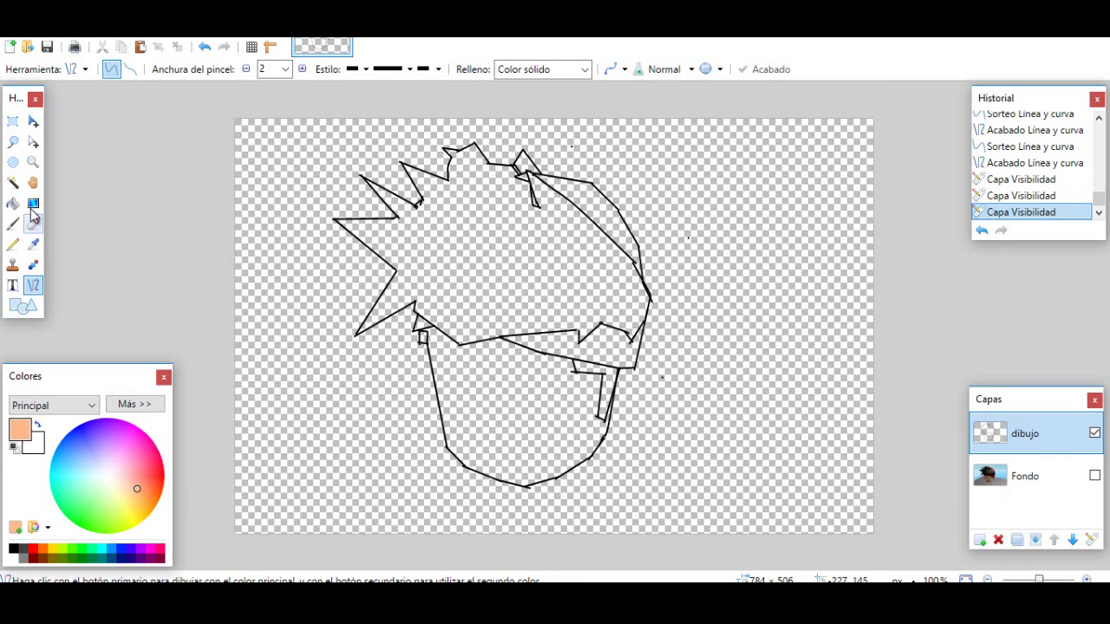
key(f)
click(547, 391)
Try to fill the hair area with black and undo that fill
click(503, 230)
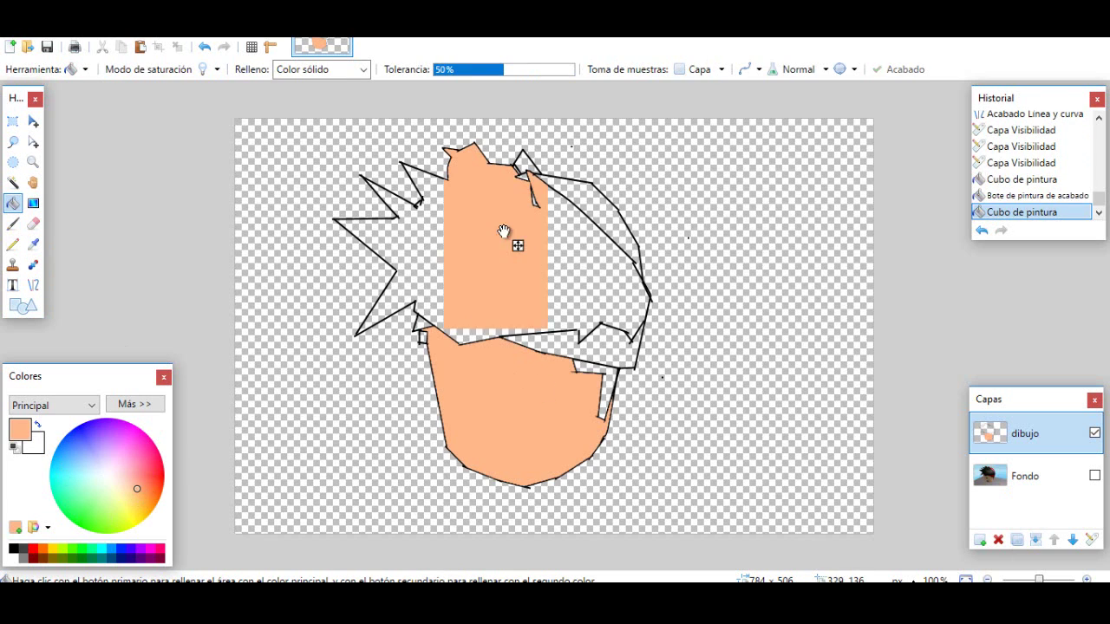
click(13, 548)
key(ctrl+z)
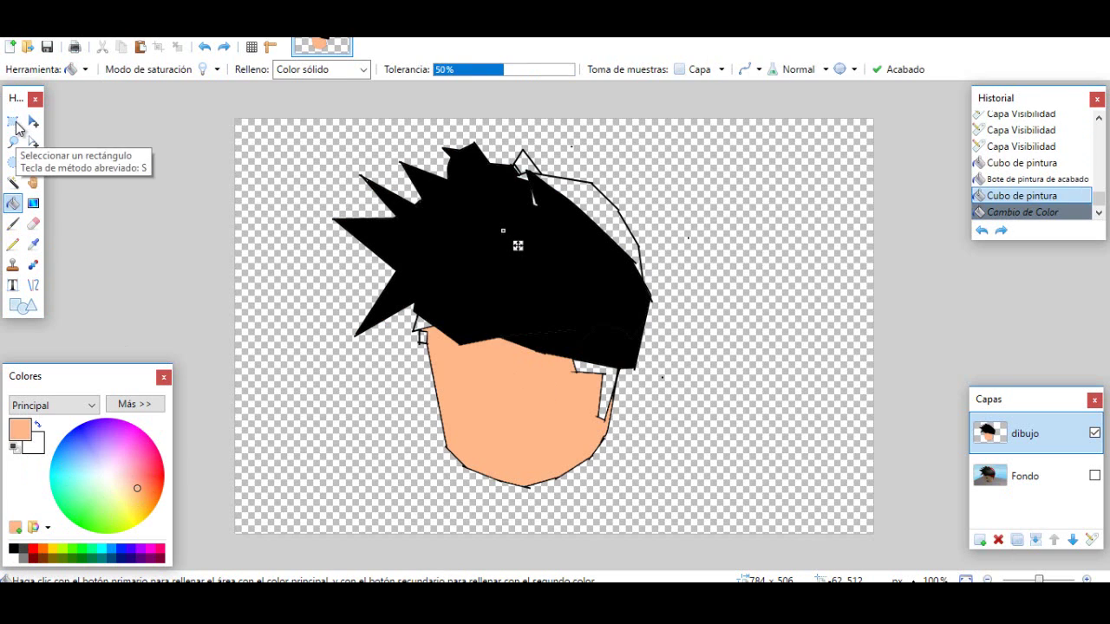
key(ctrl+z)
Close the gap in the hair's lower outline with the Paintbrush and fill the hair with black
click(13, 223)
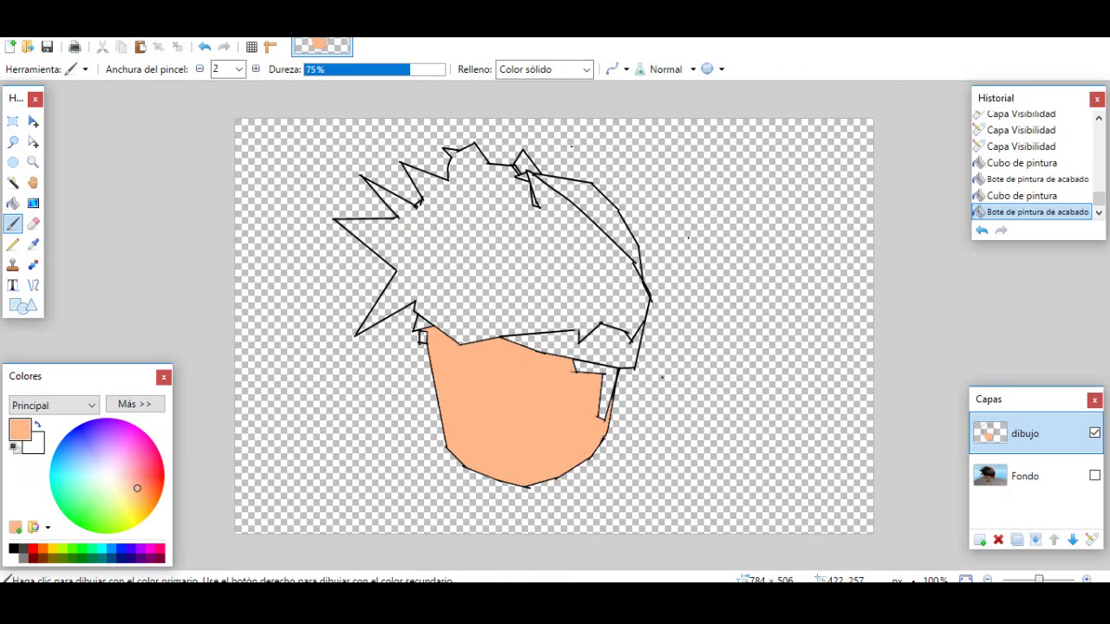
click(578, 331)
click(13, 203)
click(470, 293)
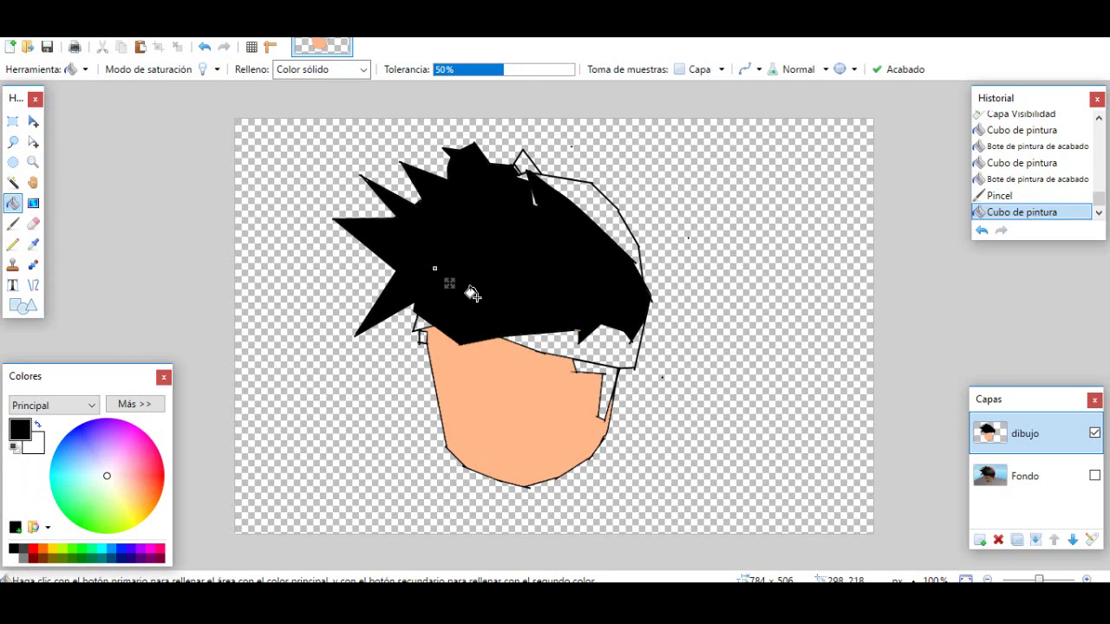
Compare the drawing with the Fondo layer, hide Fondo again and fill both sideburns with black
click(1094, 476)
double_click(1094, 476)
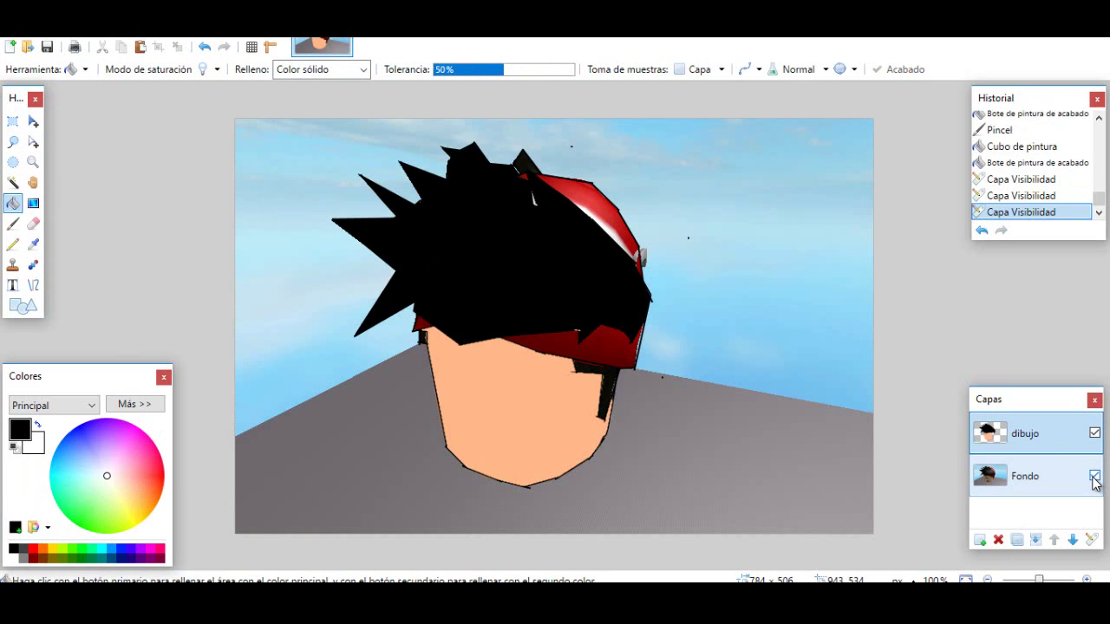
click(1094, 478)
double_click(1094, 478)
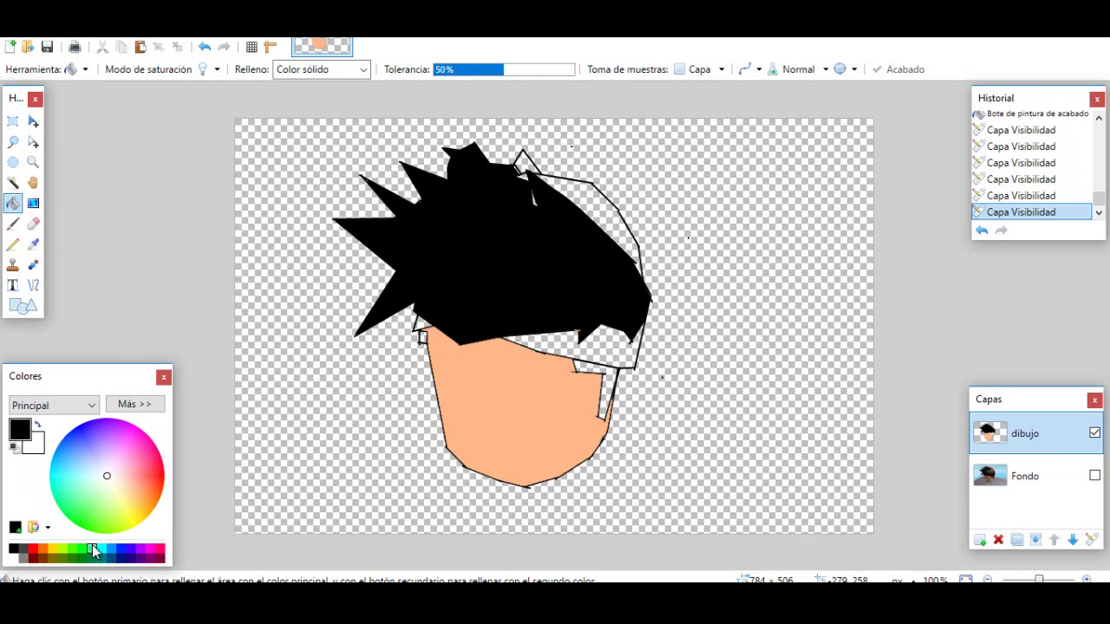
click(419, 336)
click(579, 366)
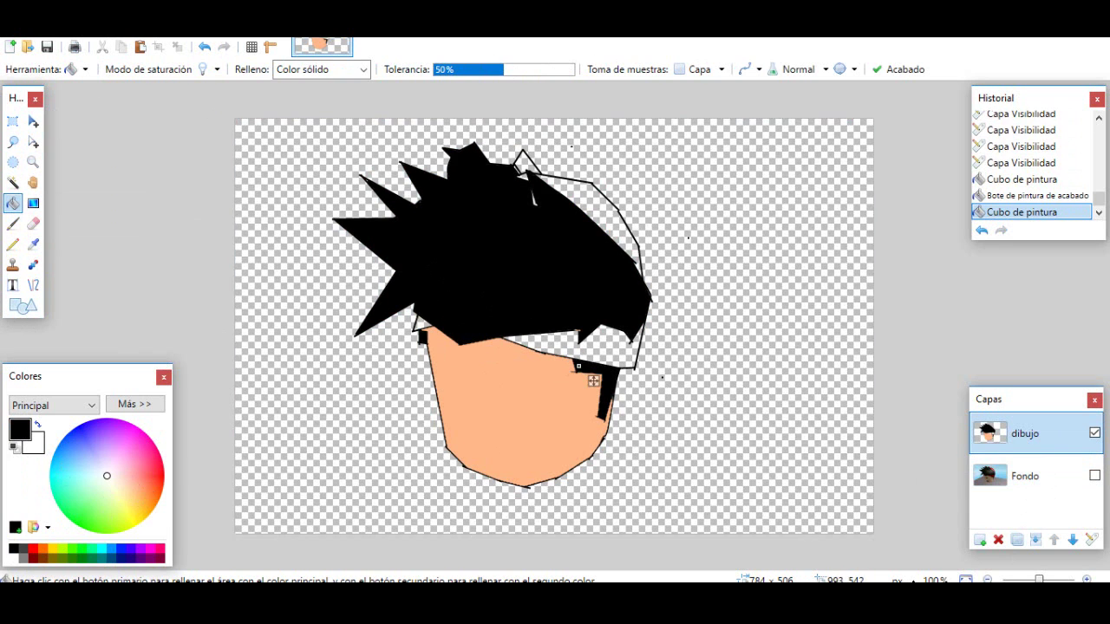
Check the Fondo reference, hide it again and fill the cap, its pointed tip and the headband with red
click(1095, 476)
click(1094, 478)
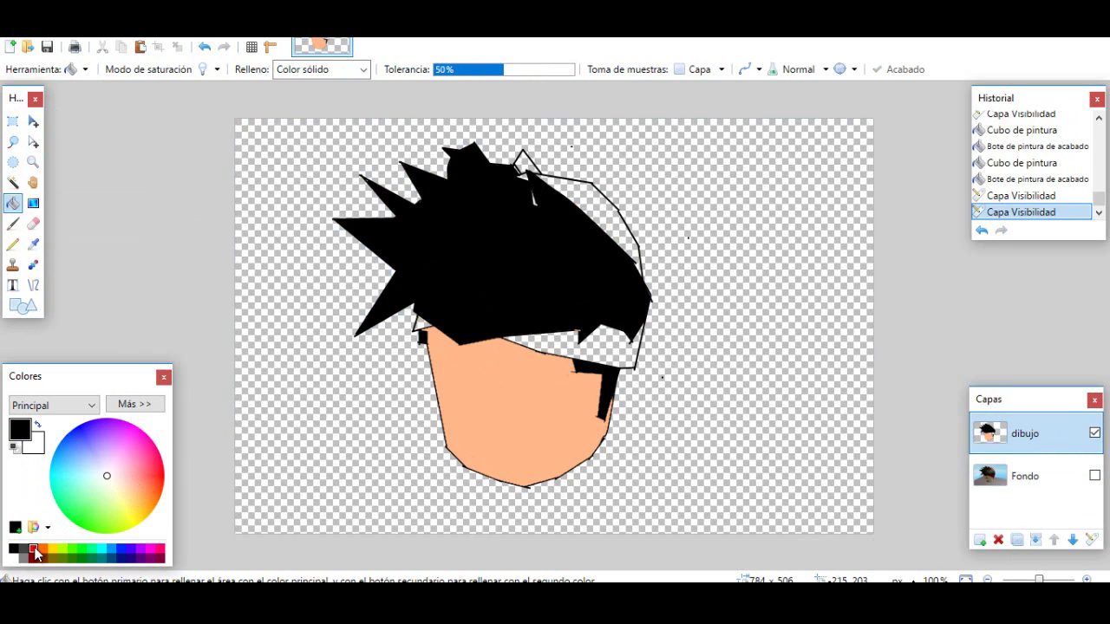
click(33, 549)
click(607, 218)
click(531, 179)
click(525, 174)
click(523, 176)
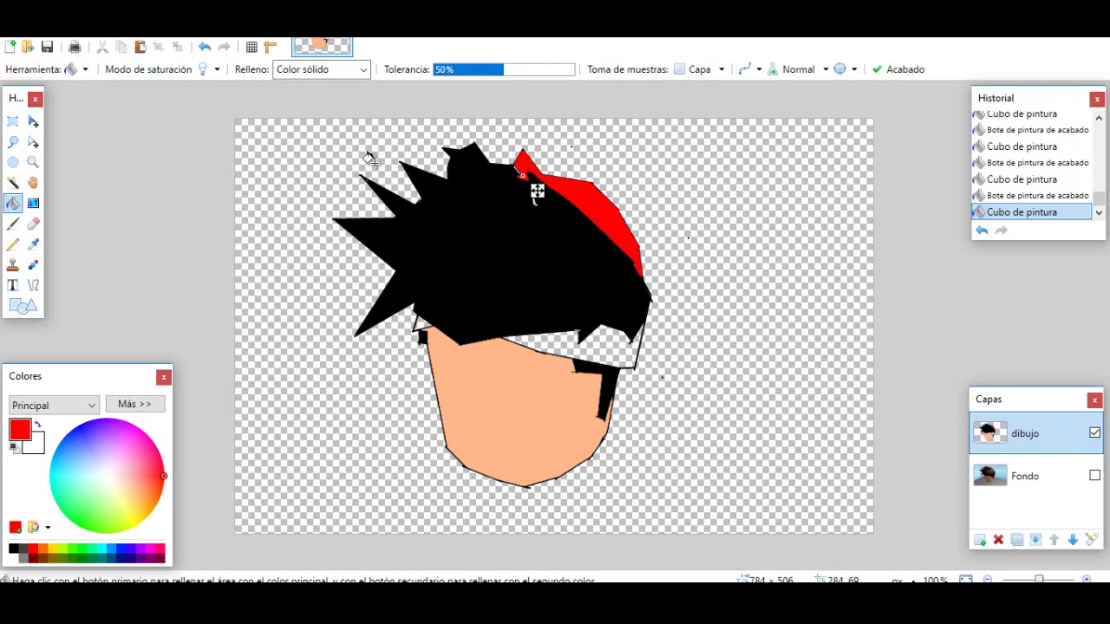
click(617, 348)
Paint the remaining gaps at the headband edge, cap tip and hair notch red with the Paintbrush at width 2
key(ctrl+plus)
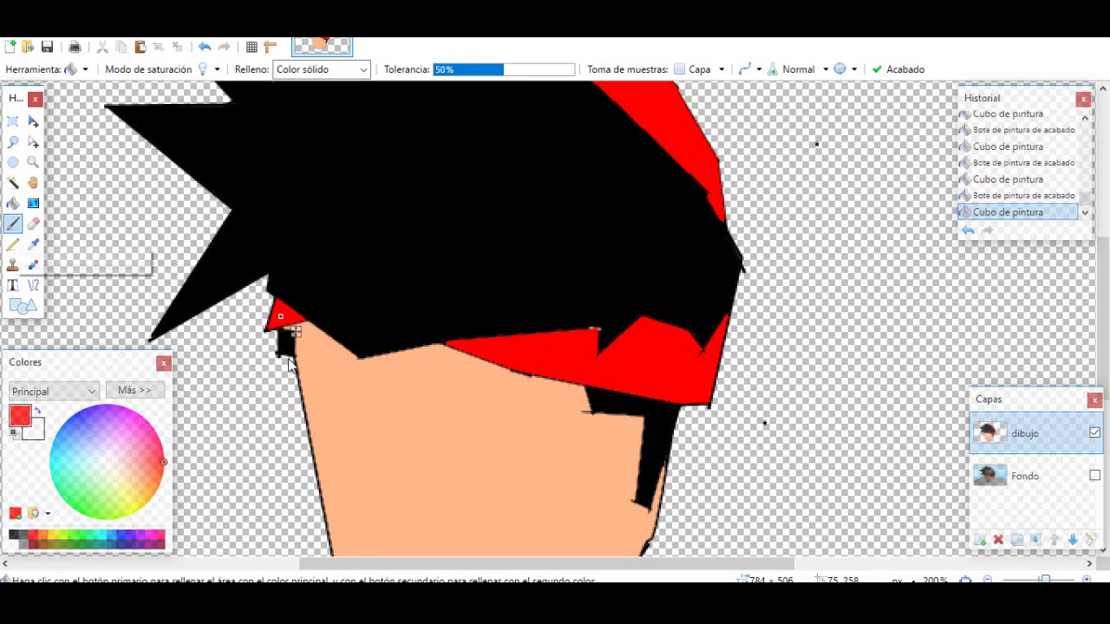
click(13, 223)
click(595, 328)
scroll(784, 311, up, 3)
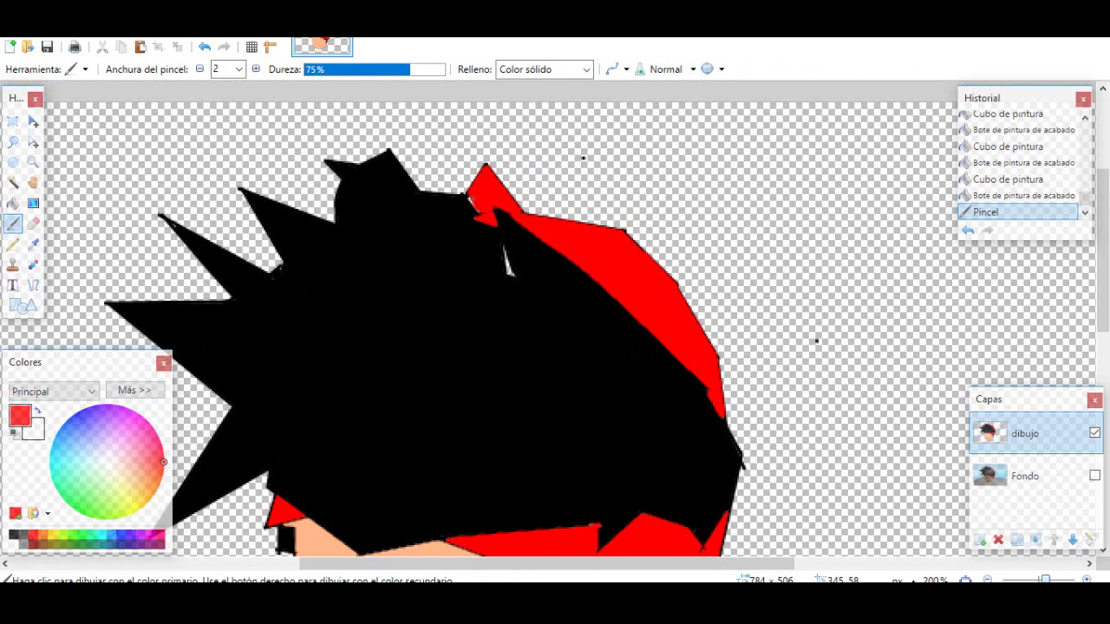
drag(468, 199, 473, 206)
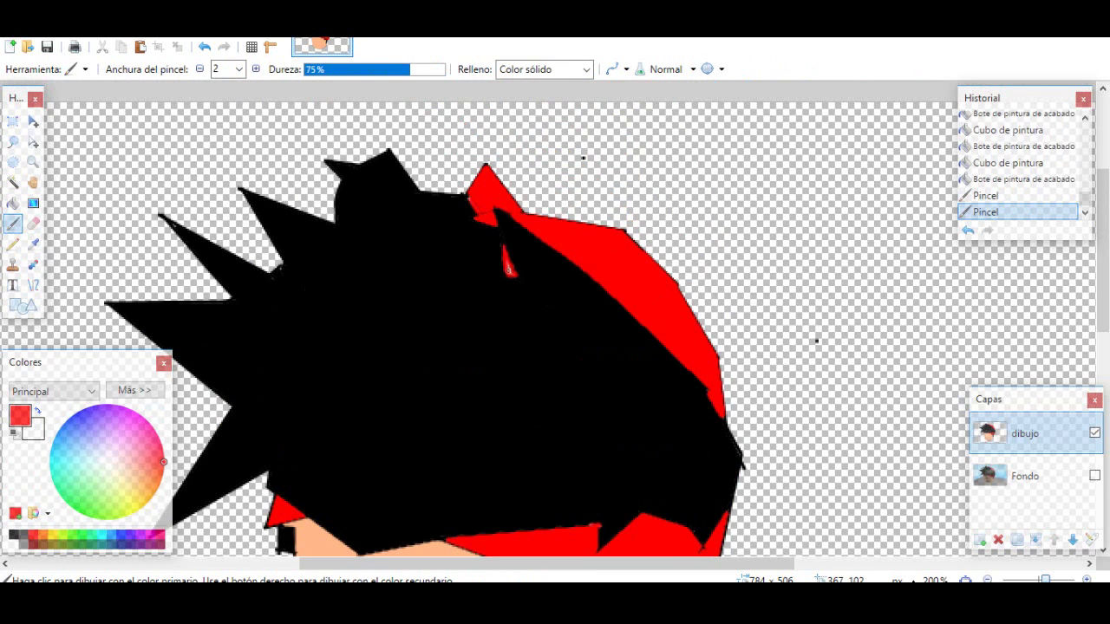
click(510, 271)
scroll(806, 451, down, 4)
scroll(807, 451, up, 1)
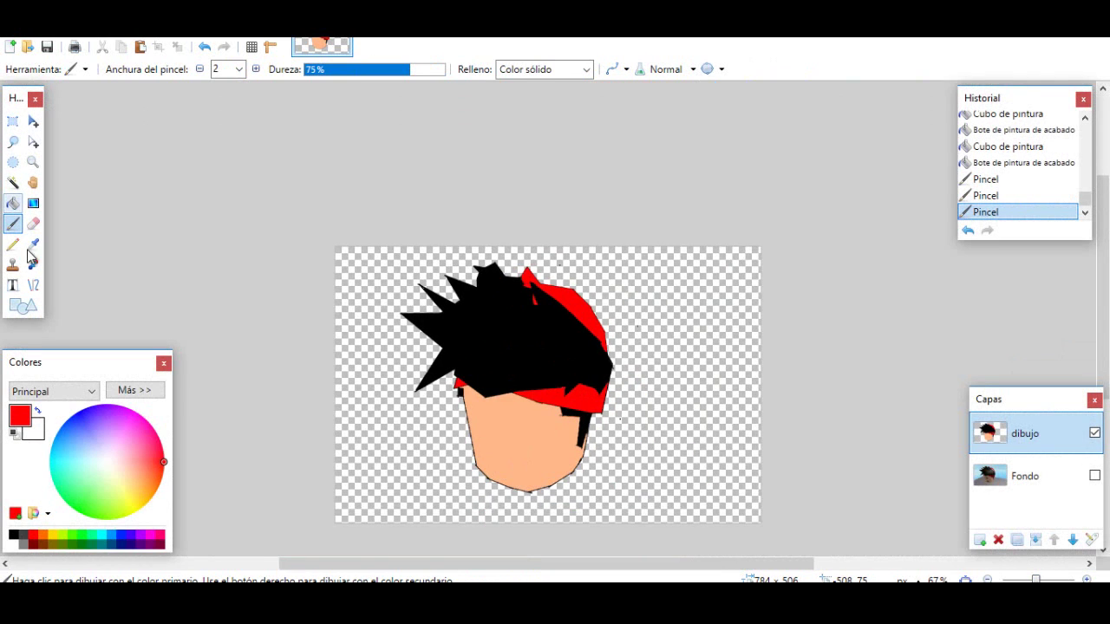
Fill the background around the head with purple and lighten the fill colour to a pale purple
click(358, 262)
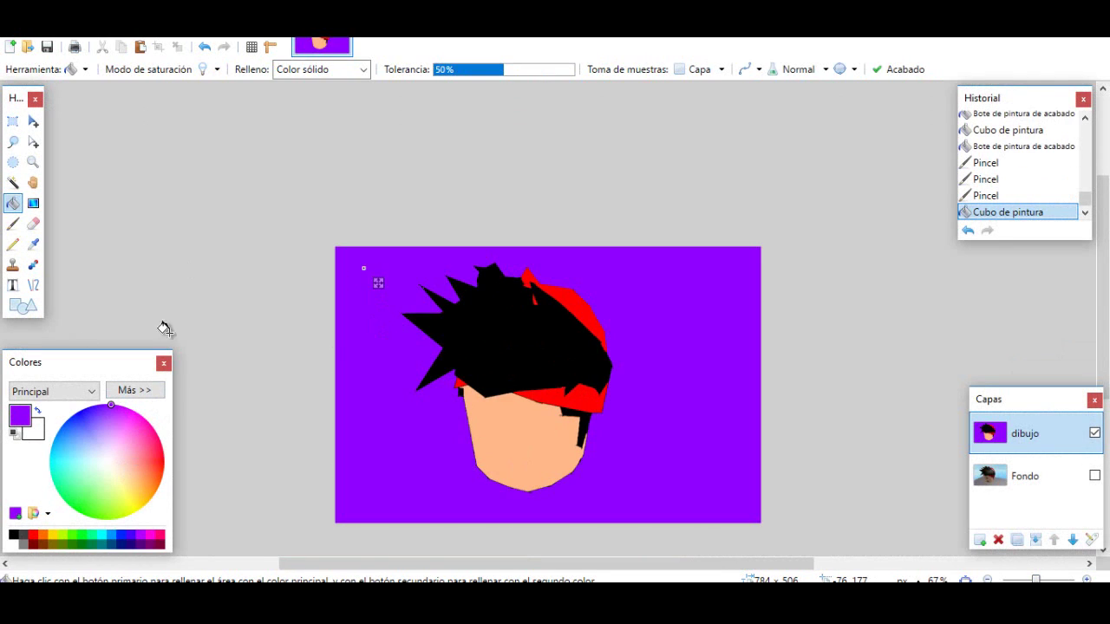
drag(86, 412, 110, 432)
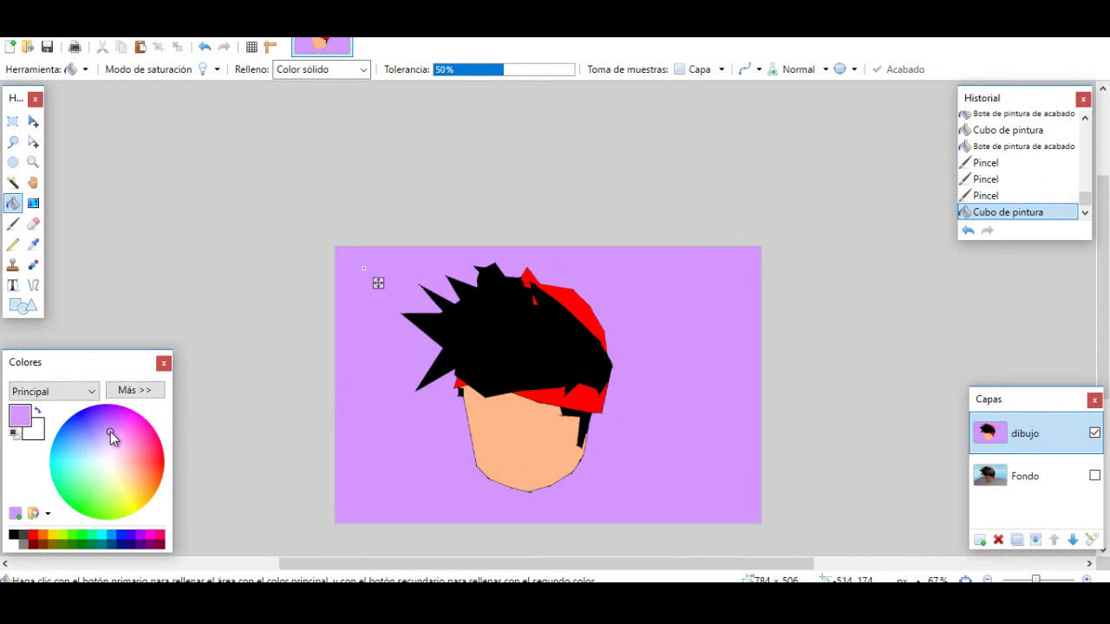
key(ctrl+plus)
key(ctrl+plus)
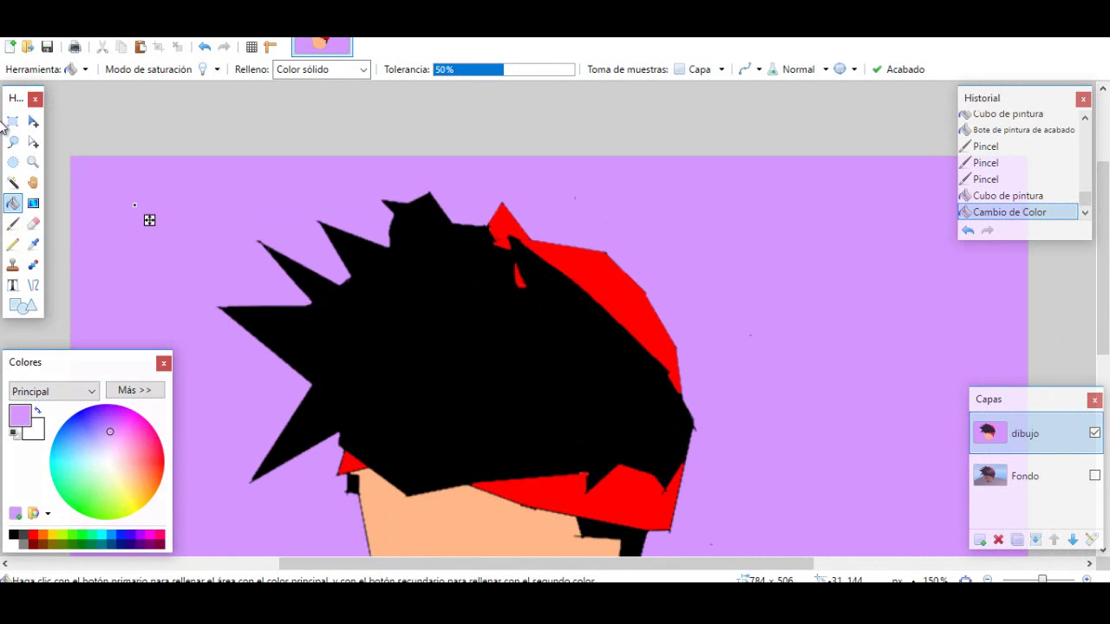
key(s)
scroll(580, 445, down, 2)
drag(606, 152, 899, 290)
key(o)
click(606, 152)
key(ctrl+d)
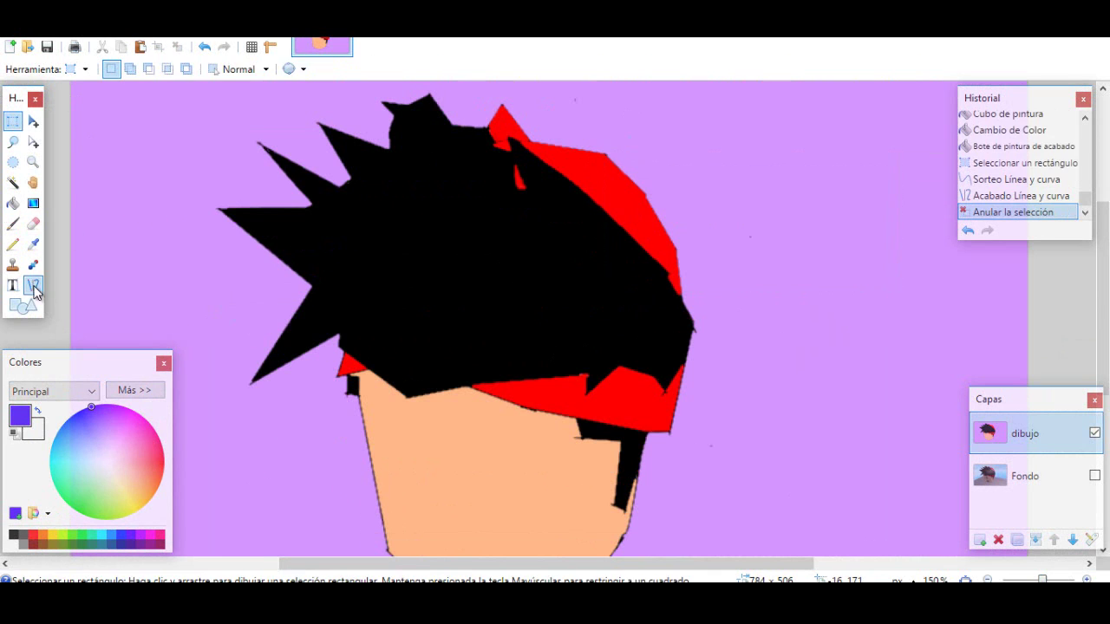
Draw two blue-violet diagonal lines of width 2, from the cap's rear edge to the canvas's right edge and from the jaw to its bottom edge
drag(605, 152, 1067, 365)
scroll(505, 416, down, 4)
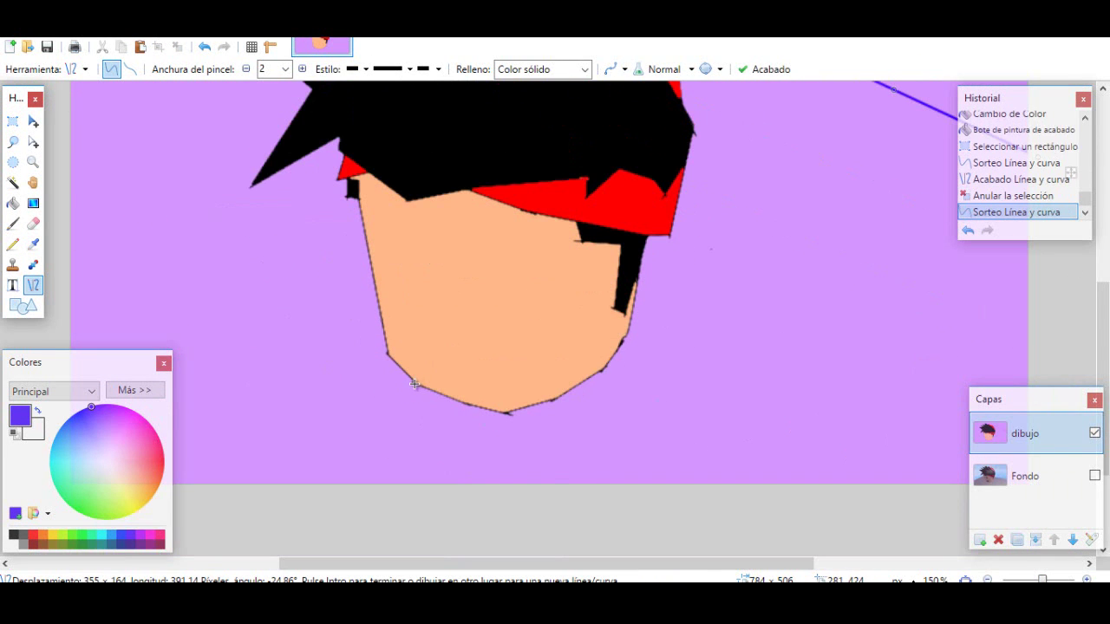
drag(415, 385, 573, 483)
scroll(617, 419, down, 2)
Fill the background between the two diagonals with blue, lighten it to a pale blue-violet and recolour the dividing lines to match
scroll(616, 419, up, 4)
key(f)
click(732, 220)
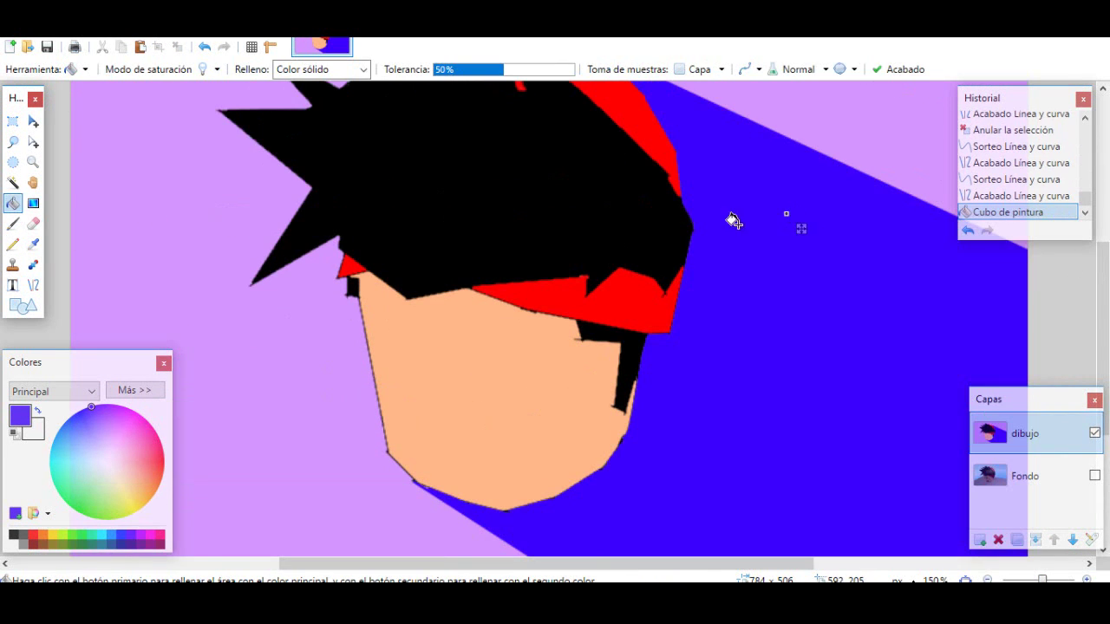
drag(90, 415, 92, 426)
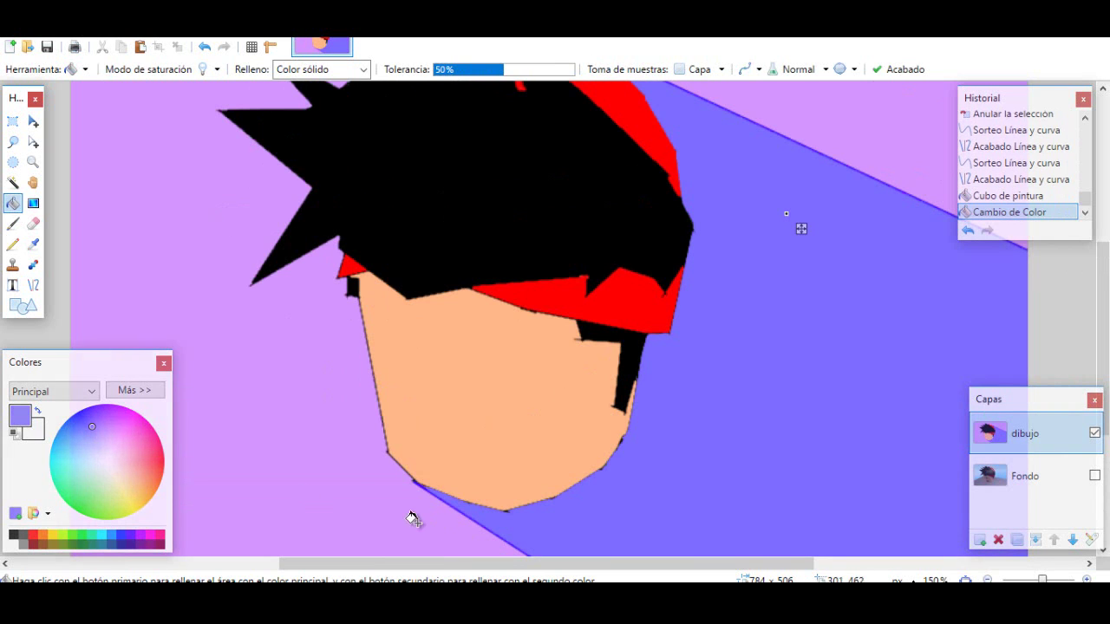
scroll(763, 250, down, 2)
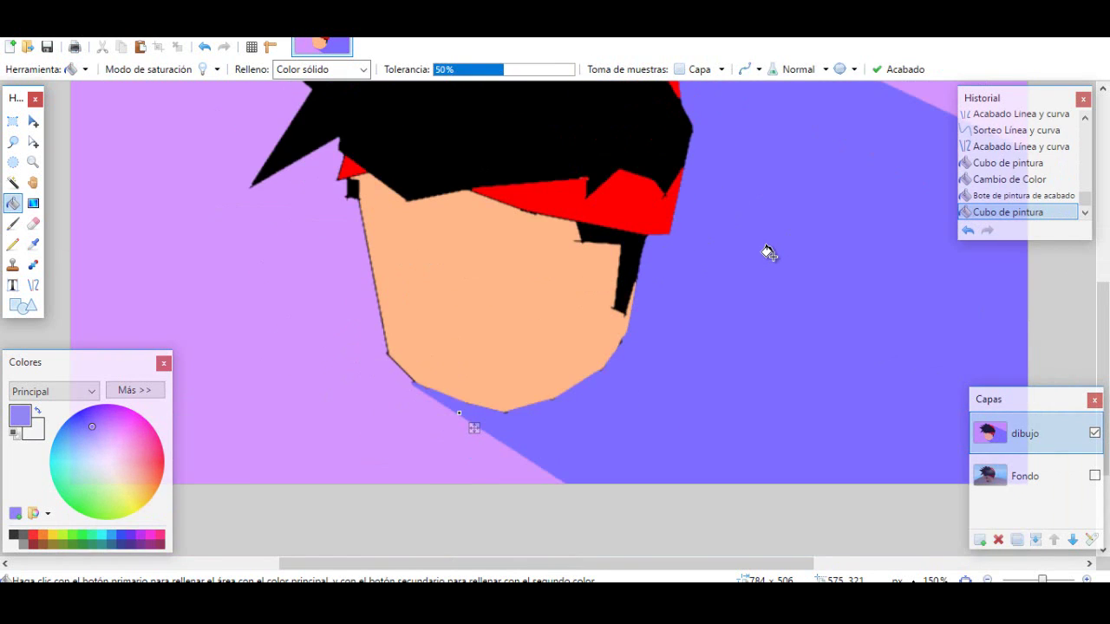
Close the image, choose to save it and set the file type to PNG
ctrl+scroll(763, 251, down, 3)
key(ctrl+w)
click(523, 332)
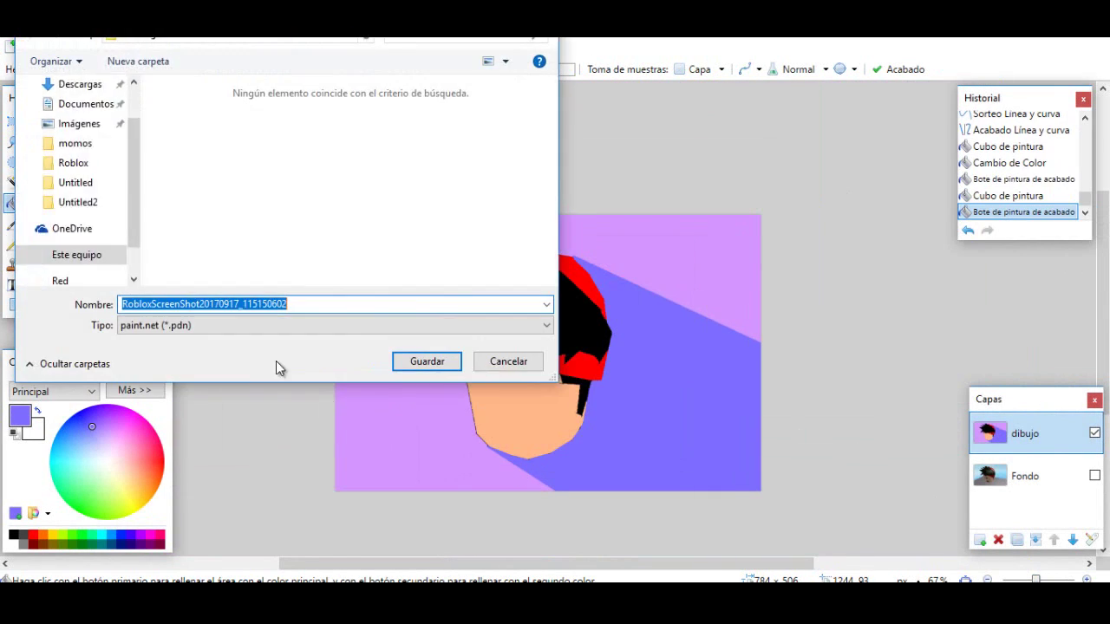
click(329, 325)
click(217, 399)
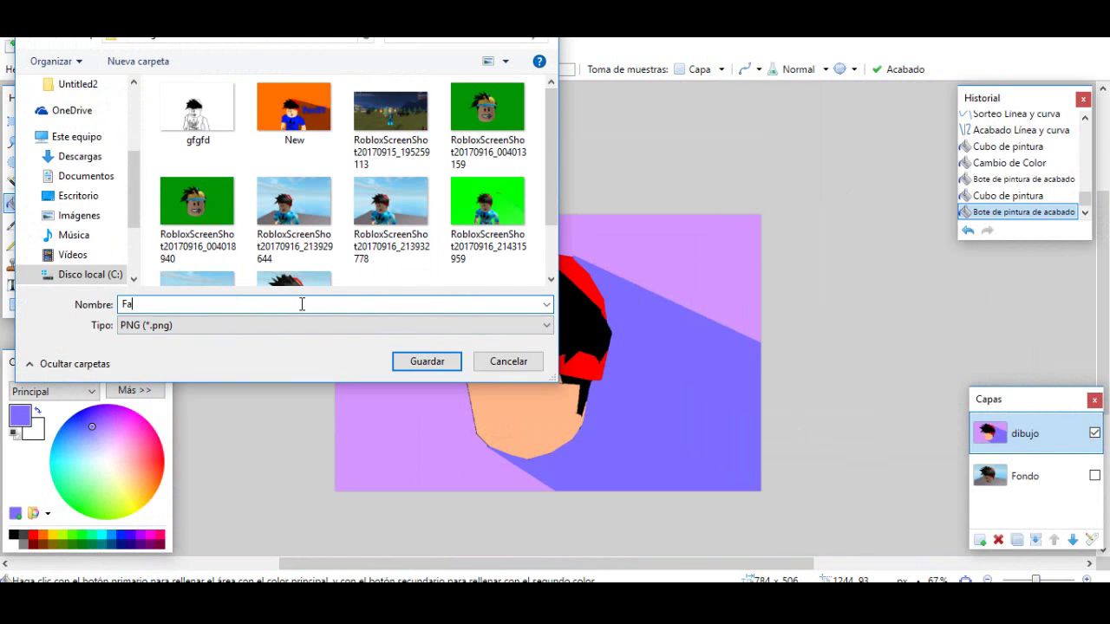